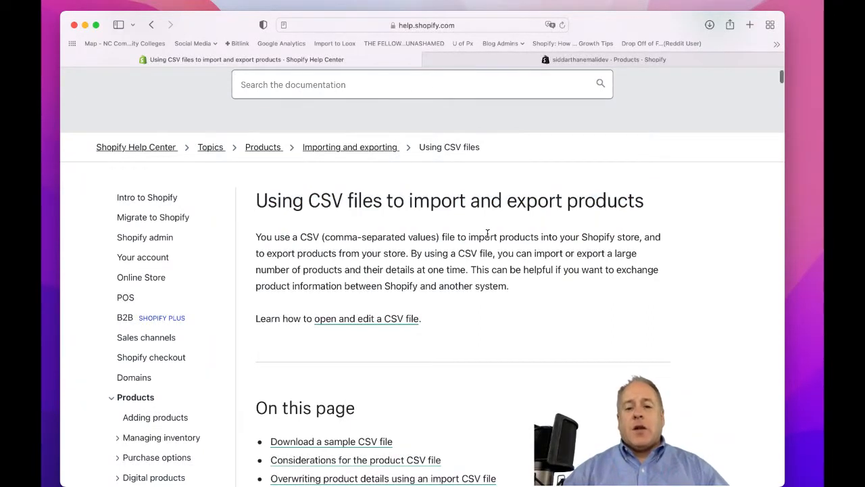
# Step: Read the introduction and the page contents list of the help article on importing and exporting products with CSV files
pyautogui.scroll(2, 487, 234)
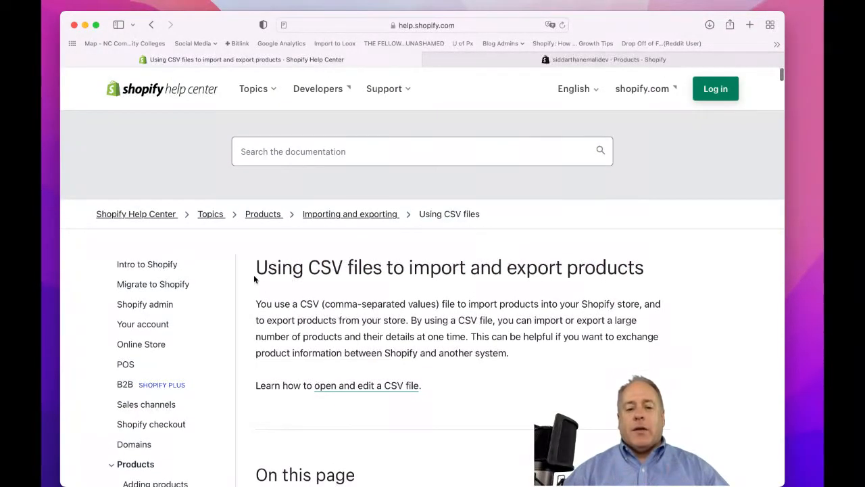
pyautogui.moveTo(257, 268); pyautogui.dragTo(409, 268)
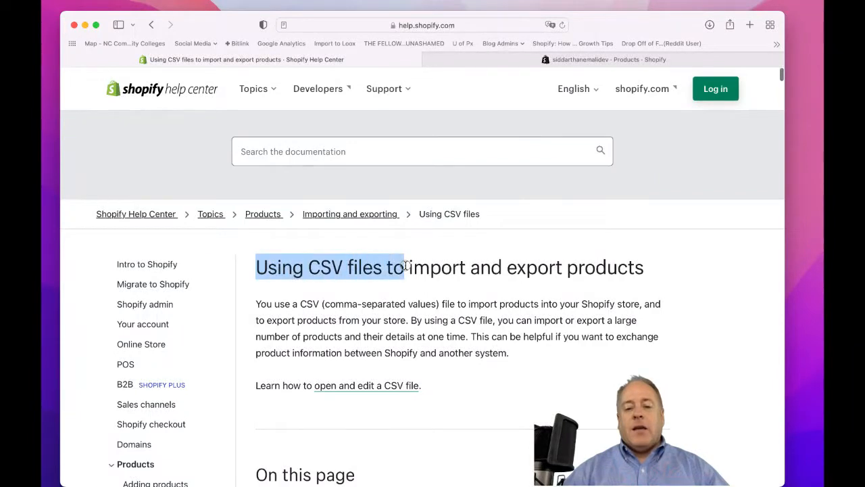
pyautogui.click(568, 250)
pyautogui.moveTo(633, 250); pyautogui.dragTo(506, 300)
pyautogui.click(496, 280)
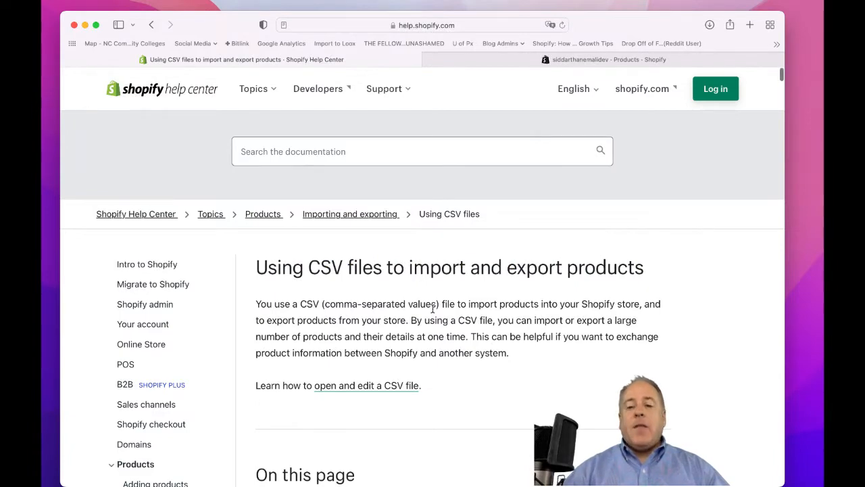
pyautogui.scroll(-5, 432, 309)
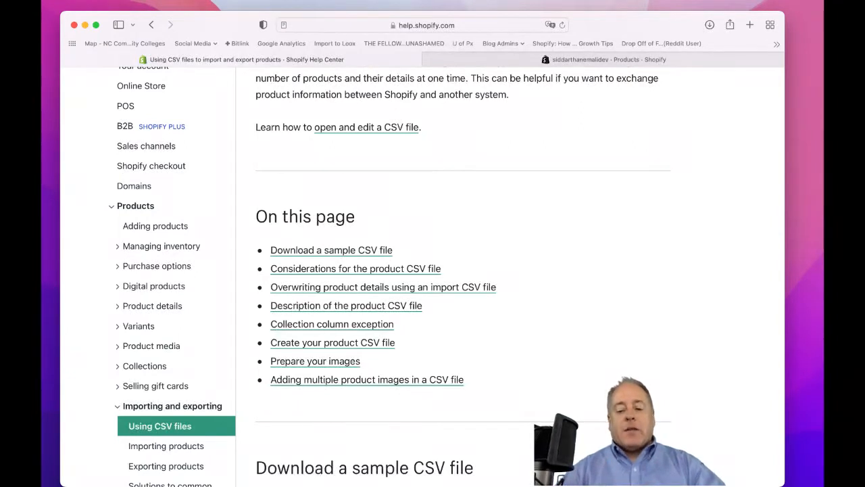
# Step: Switch to the product_template-2 spreadsheet in Numbers and widen its window to show more columns
pyautogui.click(434, 469)
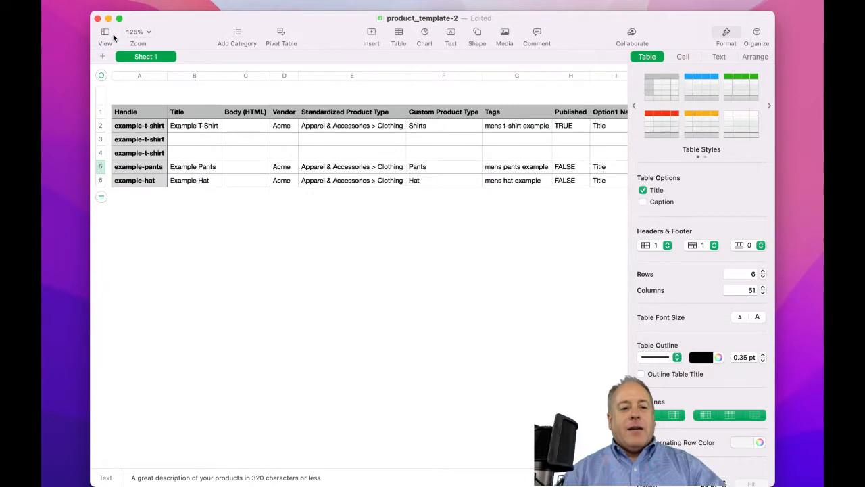
pyautogui.moveTo(181, 22); pyautogui.dragTo(177, 23)
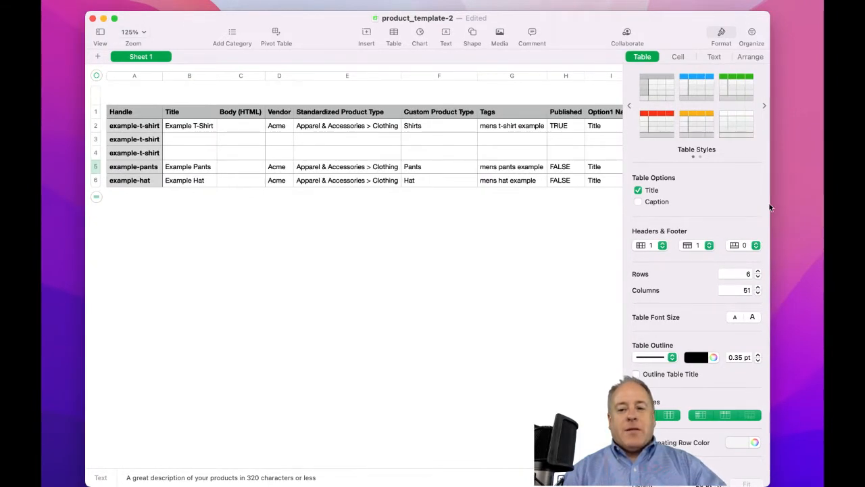
pyautogui.moveTo(770, 205); pyautogui.dragTo(819, 207)
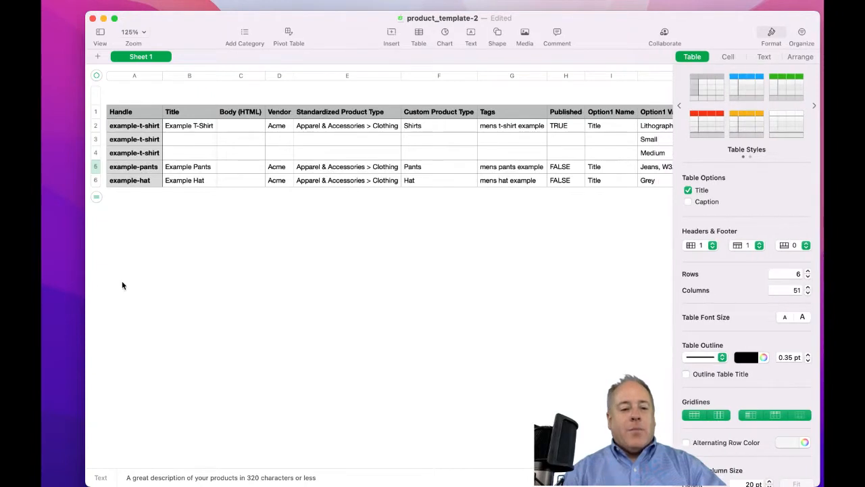
pyautogui.moveTo(86, 280); pyautogui.dragTo(56, 277)
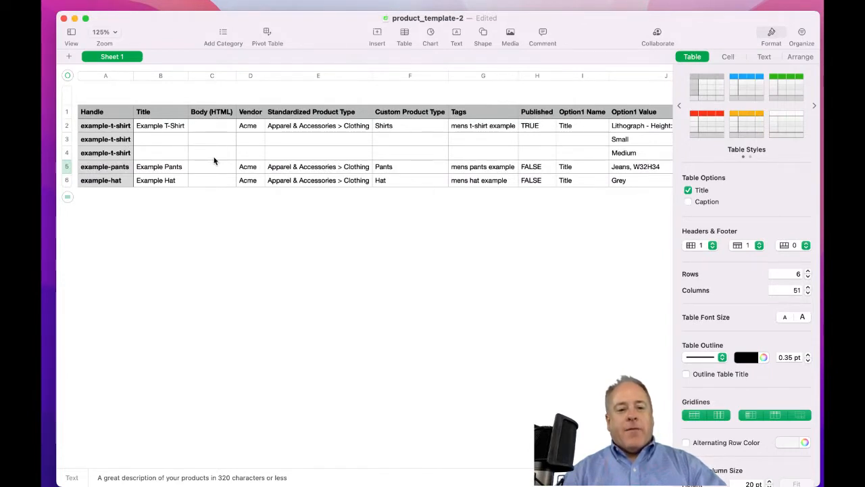
# Step: Examine the Vendor entries of the example products and the Handle of the first t-shirt row
pyautogui.click(247, 127)
pyautogui.click(250, 167)
pyautogui.click(250, 180)
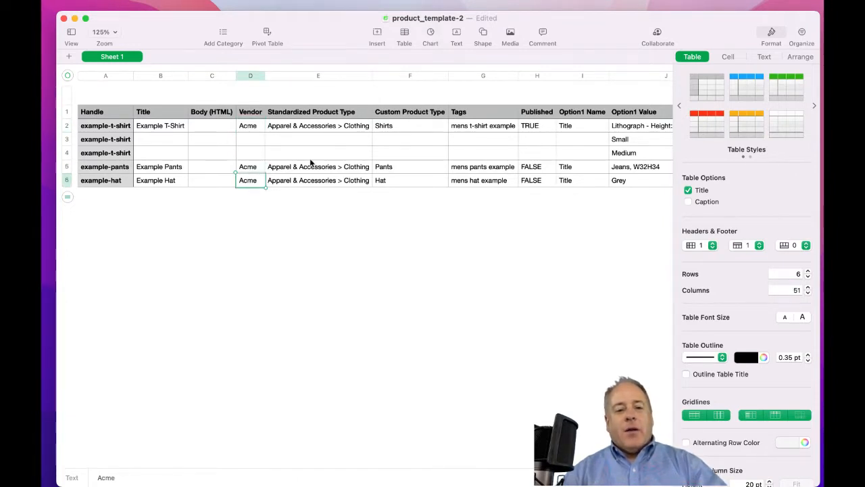
pyautogui.click(94, 128)
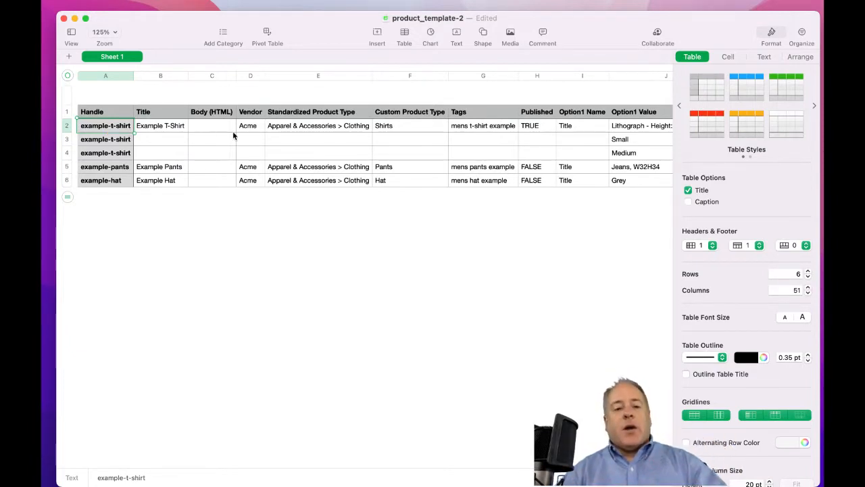
# Step: Examine the first t-shirt row's Custom Product Type and Tags, along with the neighbouring option columns
pyautogui.hscroll(1, 351, 128)
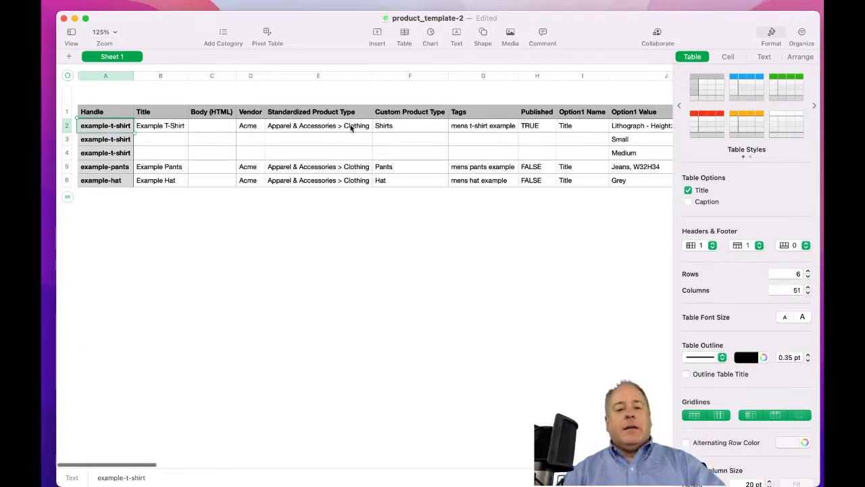
pyautogui.click(400, 126)
pyautogui.hscroll(2, 399, 125)
pyautogui.click(400, 125)
pyautogui.hscroll(5, 399, 125)
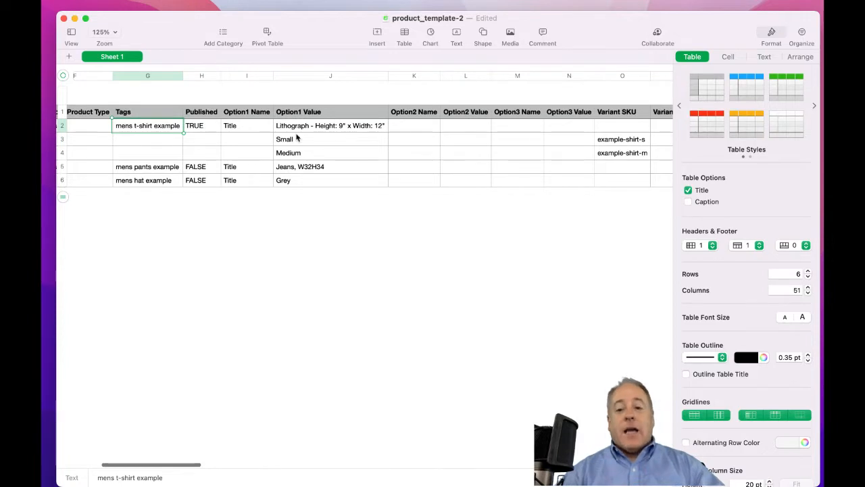
pyautogui.hscroll(8, 296, 137)
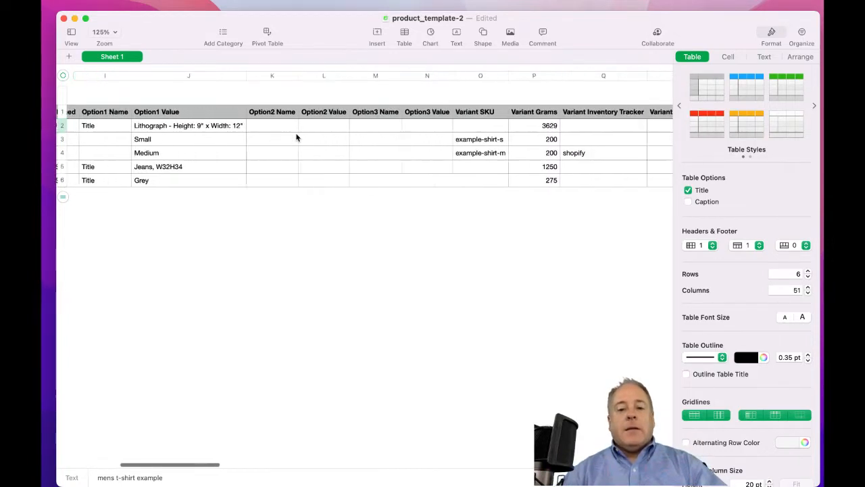
# Step: Check the Variant Grams of the three t-shirt rows and the first row's Variant Fulfillment Service
pyautogui.click(301, 127)
pyautogui.click(300, 142)
pyautogui.click(300, 151)
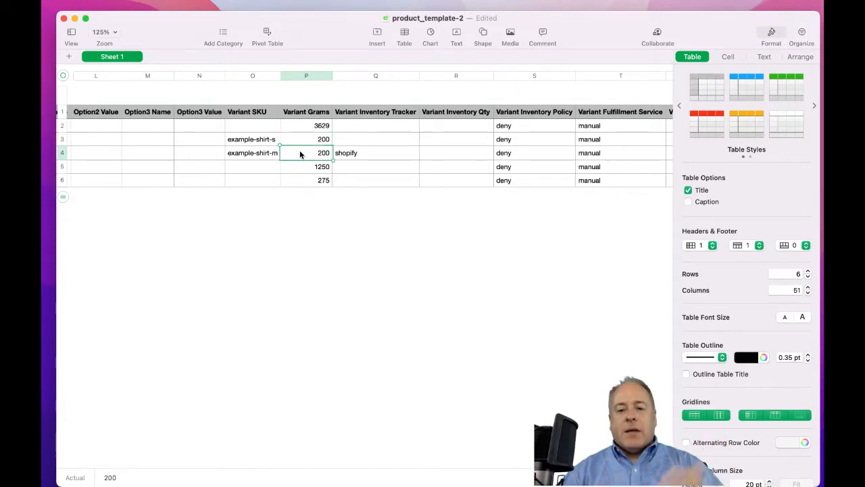
pyautogui.hscroll(4, 361, 154)
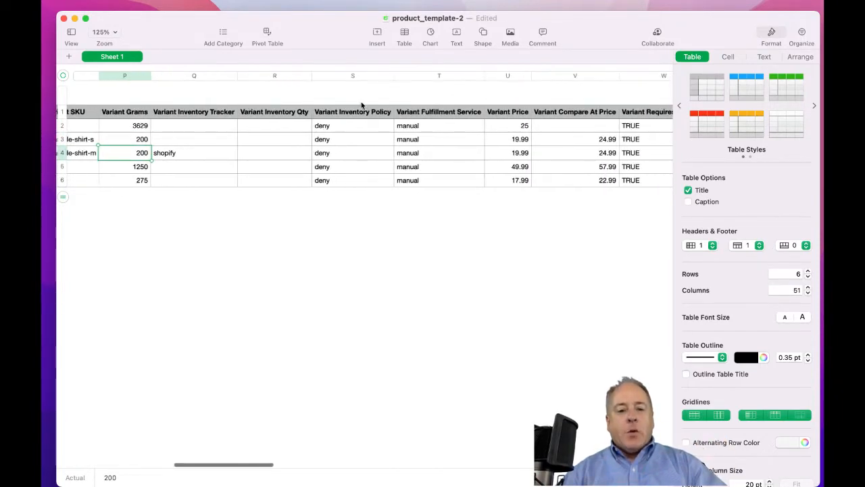
pyautogui.click(400, 128)
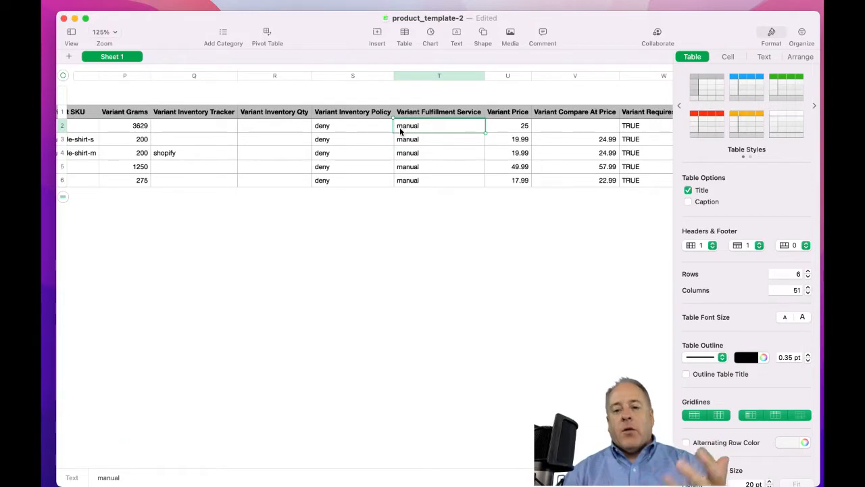
# Step: Compare the Variant Price and Variant Compare At Price entries of the t-shirt rows
pyautogui.hscroll(3, 400, 127)
pyautogui.click(455, 130)
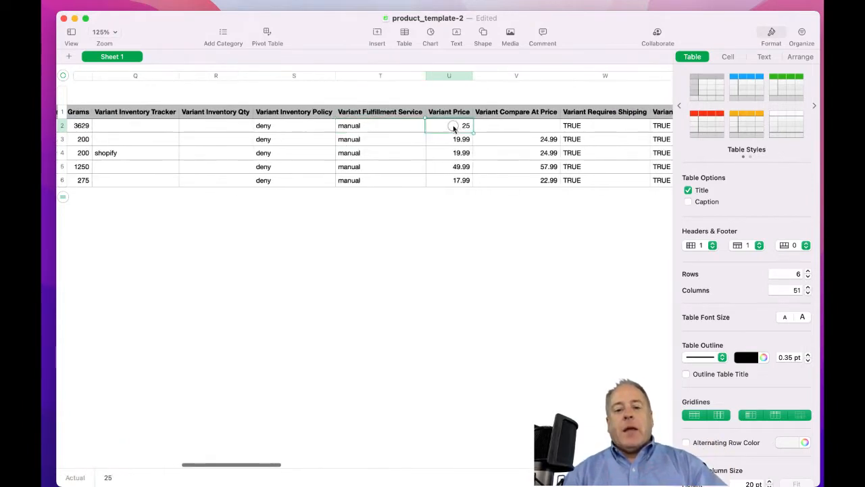
pyautogui.click(454, 144)
pyautogui.click(453, 154)
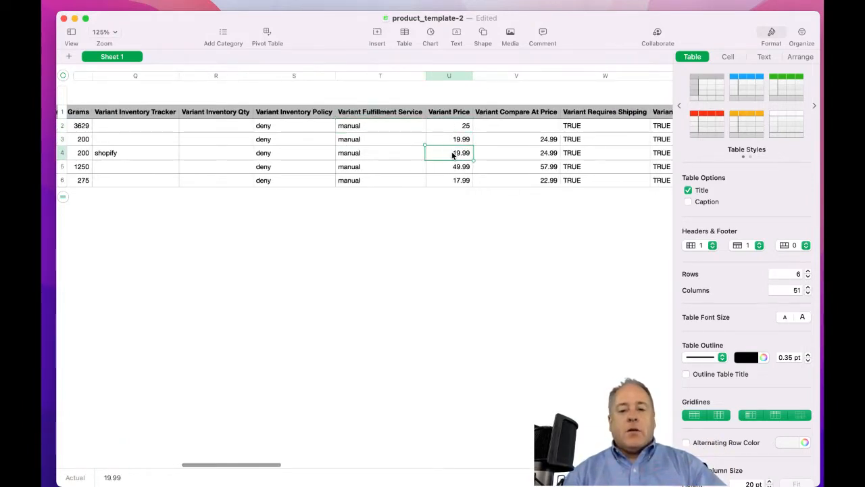
pyautogui.hscroll(5, 453, 154)
pyautogui.click(445, 140)
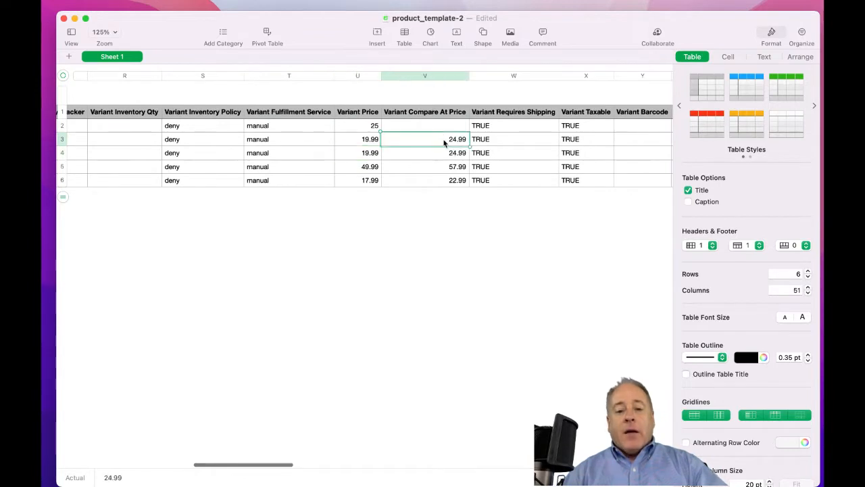
pyautogui.click(365, 139)
pyautogui.click(421, 140)
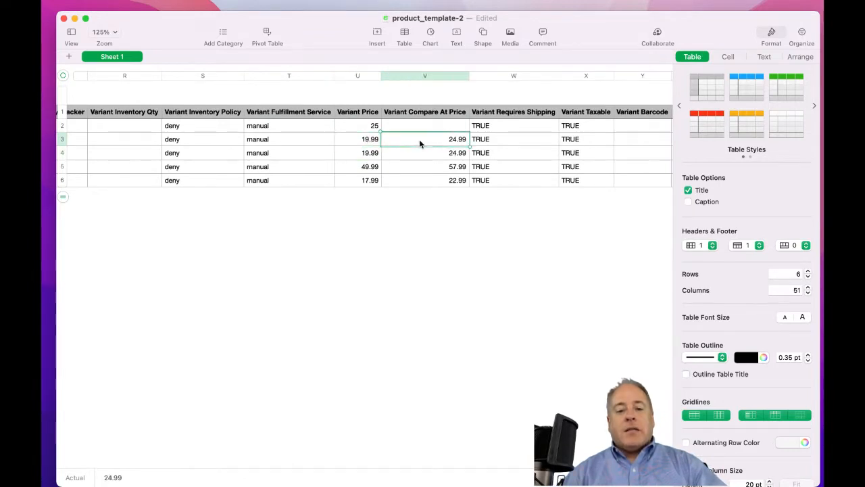
pyautogui.click(426, 154)
pyautogui.click(365, 155)
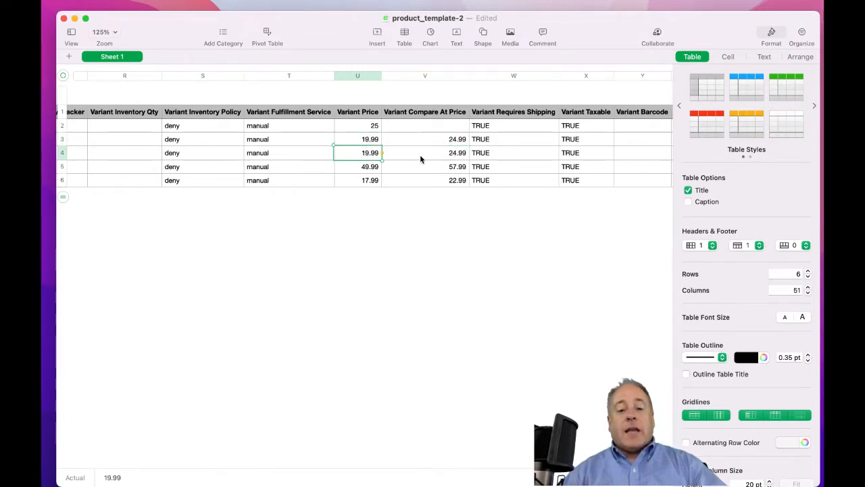
# Step: Look through the image, gift card and SEO columns of the template, ending back at the Handle column
pyautogui.hscroll(10, 420, 157)
pyautogui.hscroll(4, 420, 157)
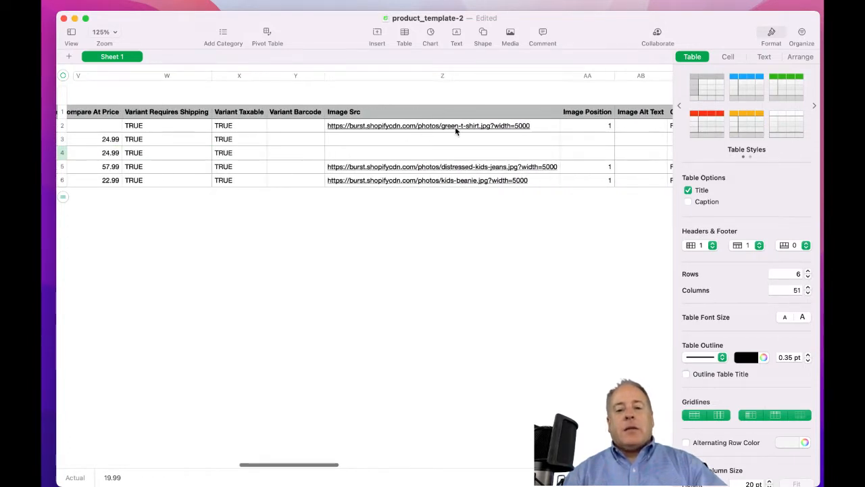
pyautogui.hscroll(10, 458, 151)
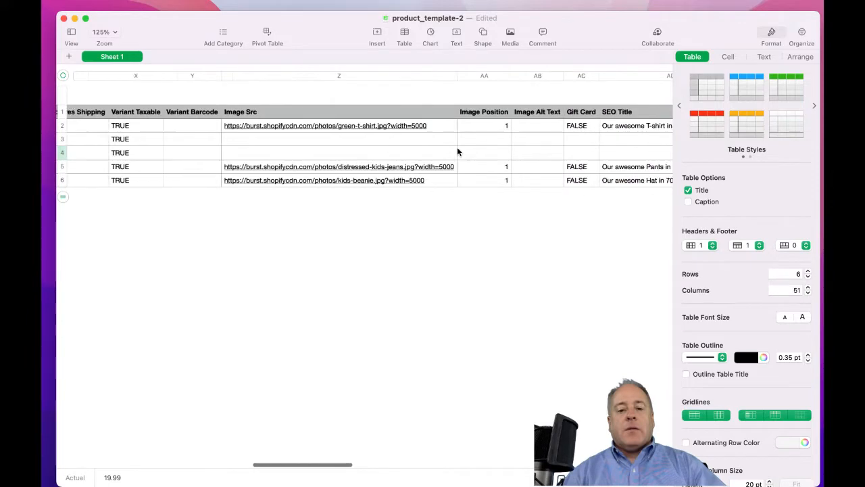
pyautogui.hscroll(1, 457, 152)
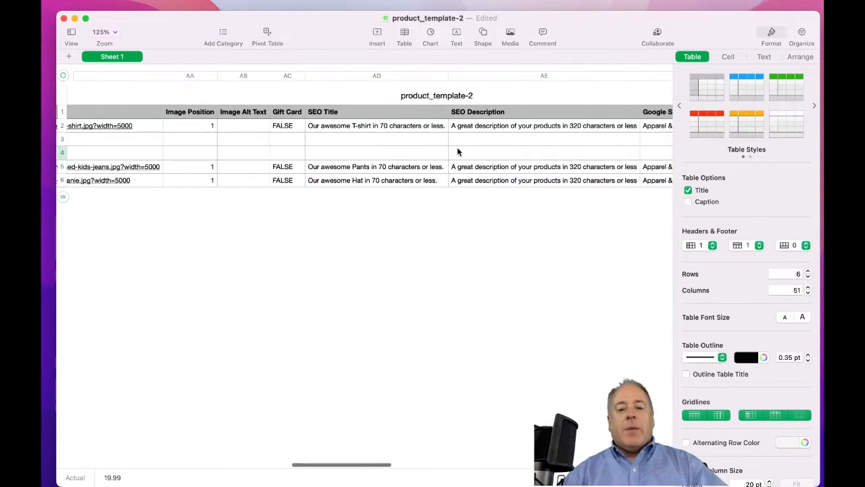
pyautogui.hscroll(-20, 457, 152)
pyautogui.hscroll(-20, 457, 150)
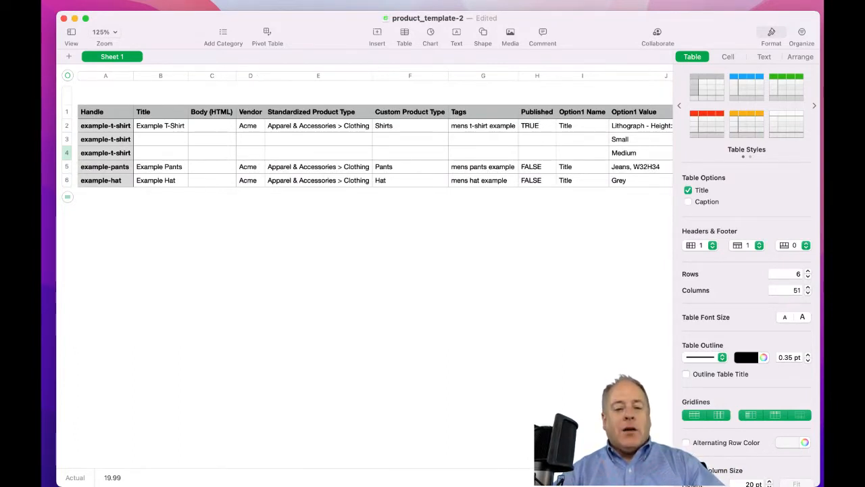
# Step: Switch to the Shopify store's Products page in Safari and start a product import by CSV
pyautogui.click(209, 467)
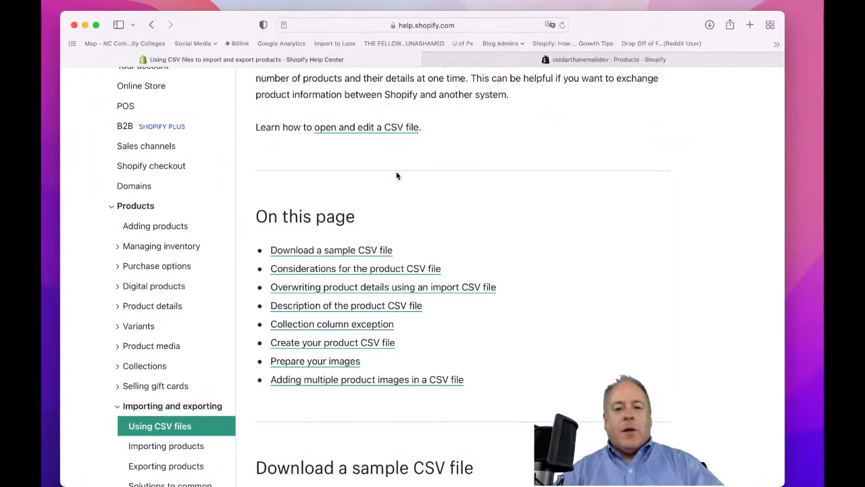
pyautogui.click(490, 62)
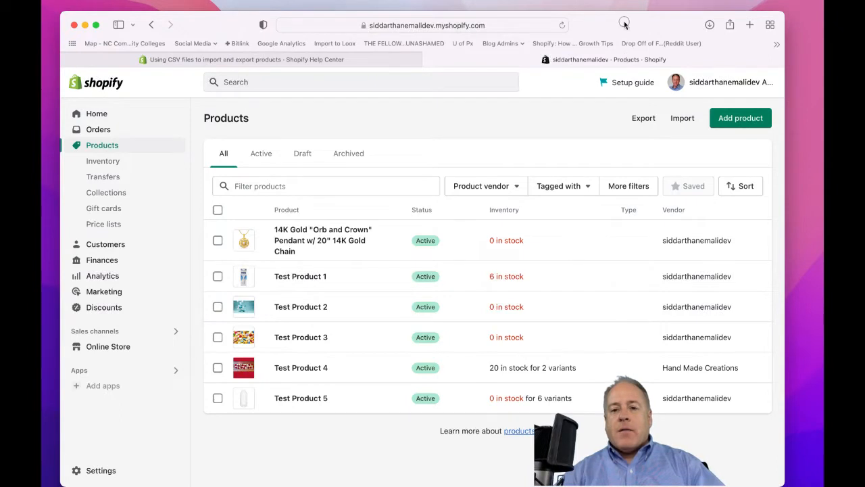
pyautogui.click(676, 120)
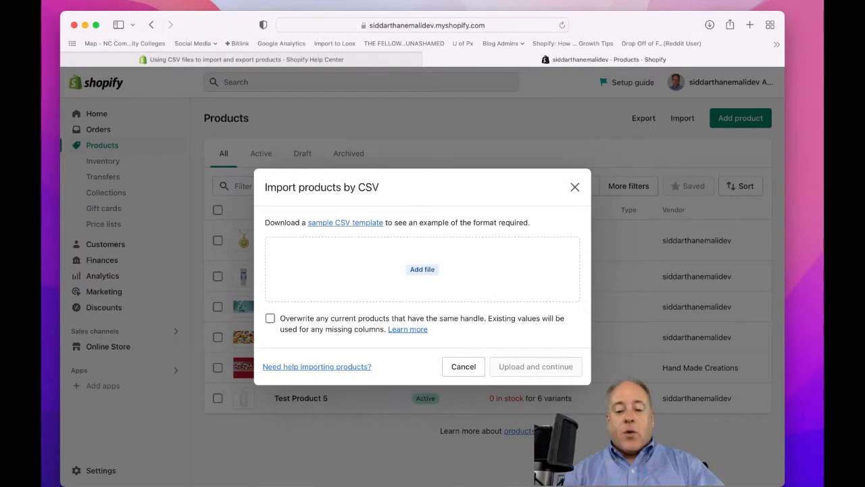
# Step: Add products_export-12.csv to the import, enable overwriting current products that have the same handle, and upload it
pyautogui.moveTo(525, 355); pyautogui.dragTo(441, 278)
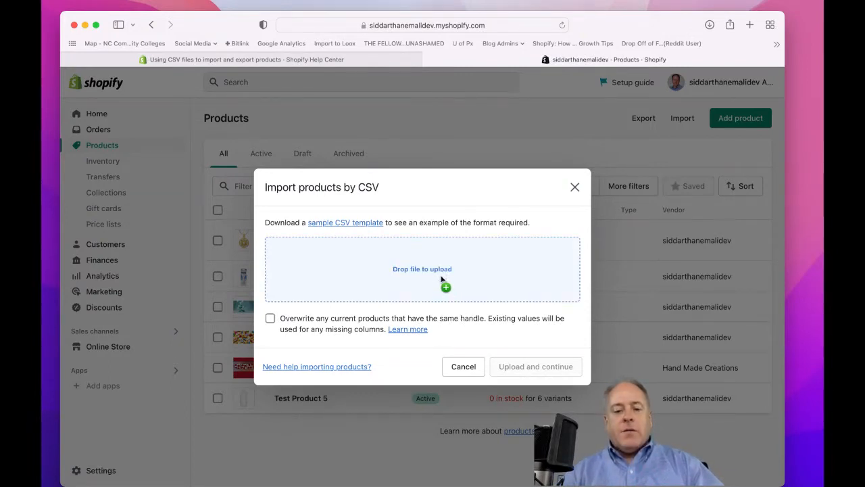
pyautogui.moveTo(441, 277); pyautogui.dragTo(443, 281)
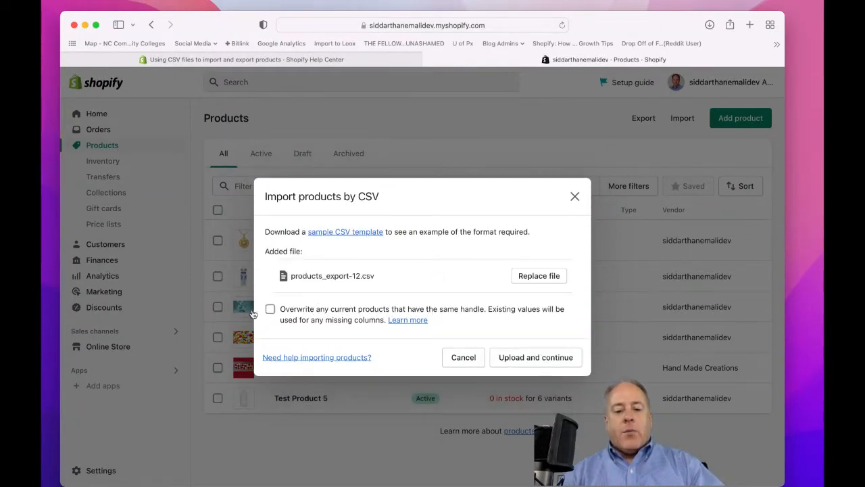
pyautogui.click(269, 310)
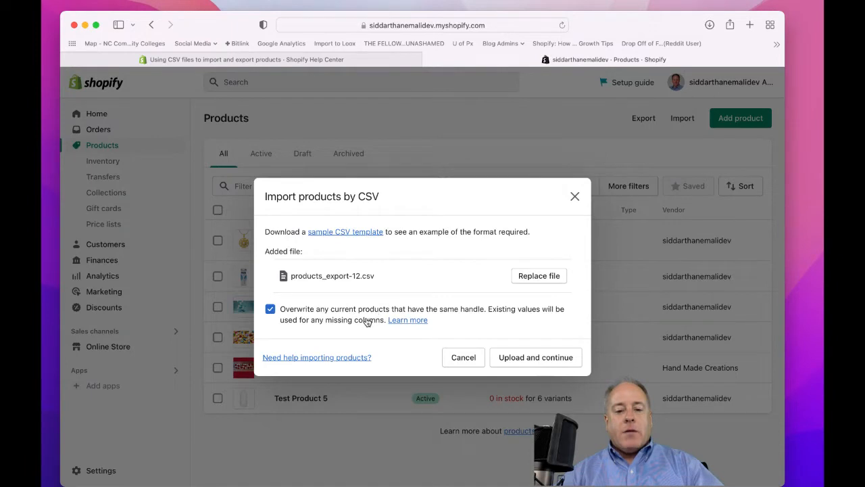
pyautogui.click(517, 358)
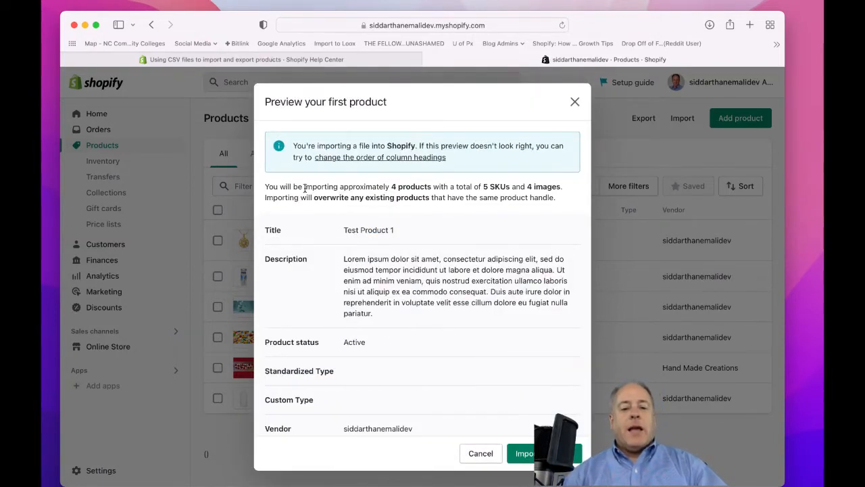
# Step: Review the import summary in the first product's preview and import the products
pyautogui.moveTo(304, 187); pyautogui.dragTo(561, 188)
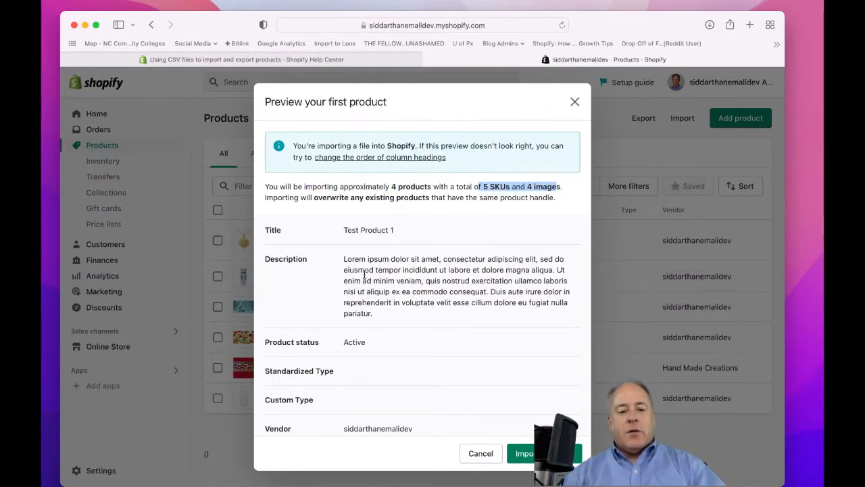
pyautogui.click(363, 273)
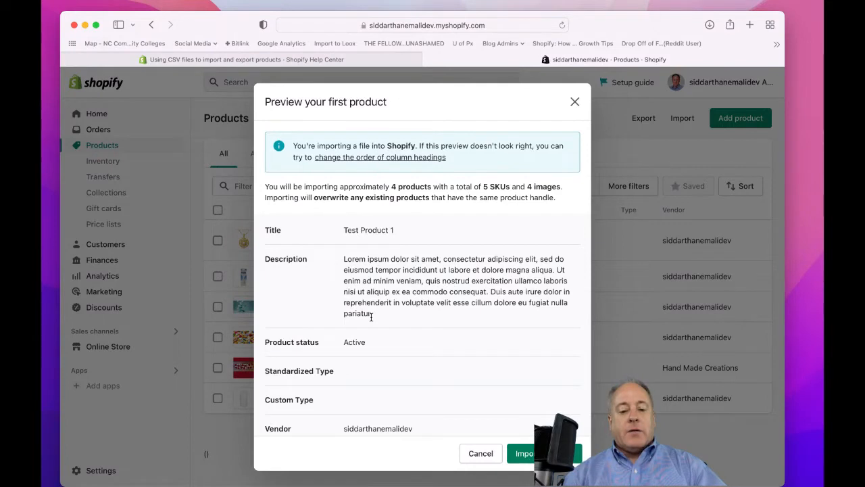
pyautogui.click(528, 453)
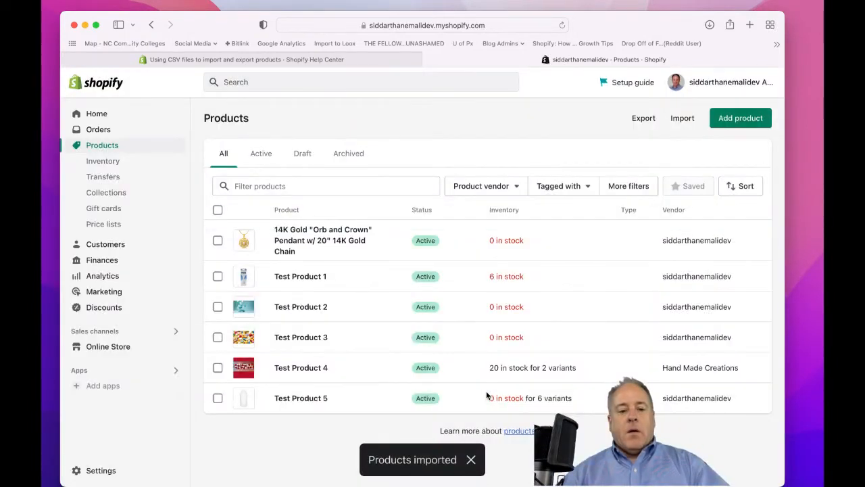
# Step: Reload the product list, then upload product_template-2.csv as a new CSV import with overwriting of current products that have the same handle enabled
pyautogui.click(561, 25)
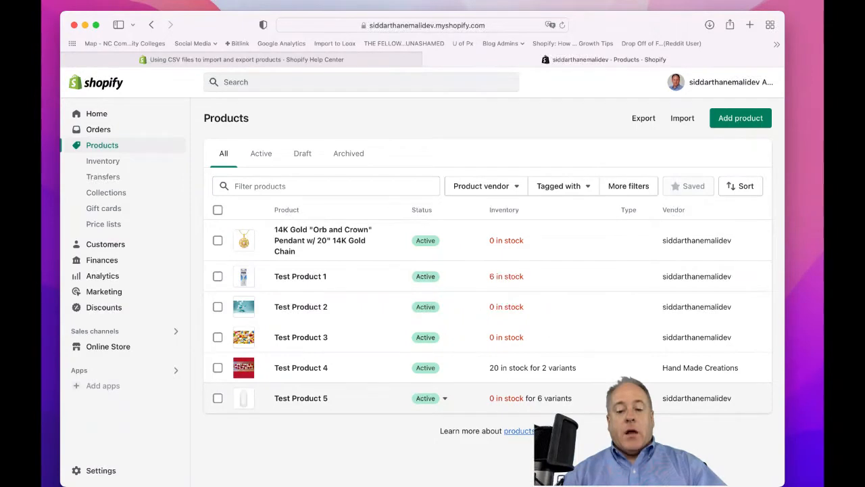
pyautogui.click(683, 119)
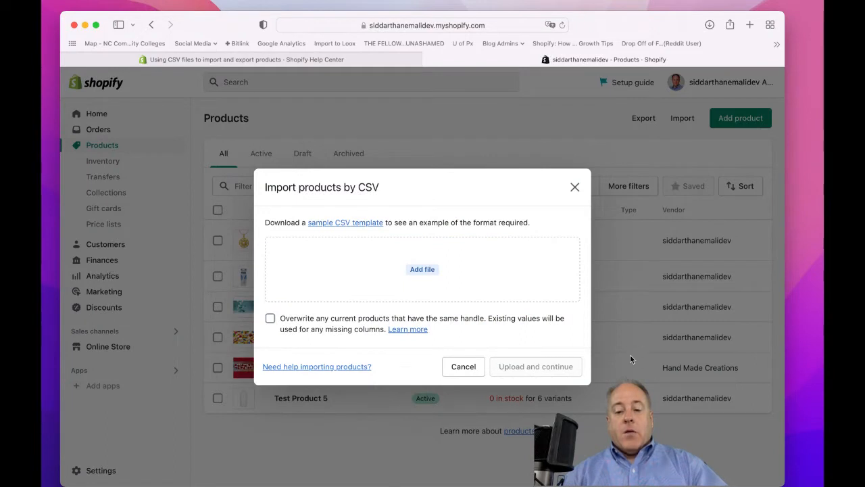
pyautogui.moveTo(565, 349); pyautogui.dragTo(416, 275)
pyautogui.click(270, 309)
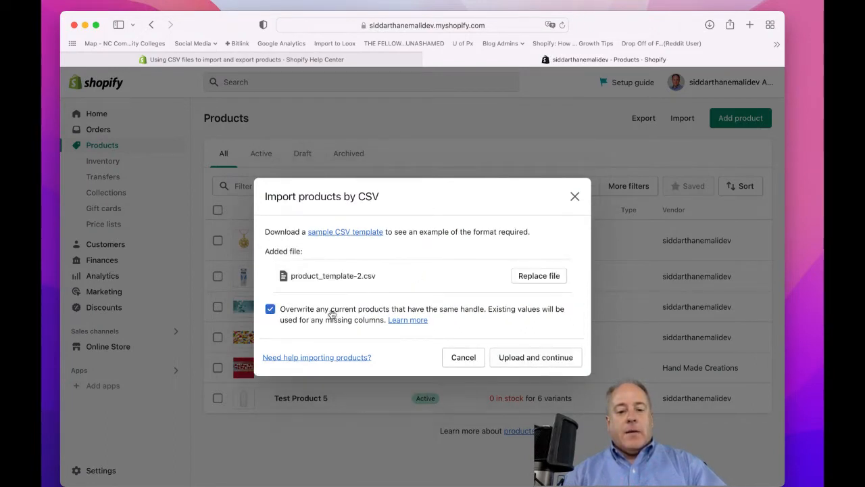
pyautogui.click(534, 358)
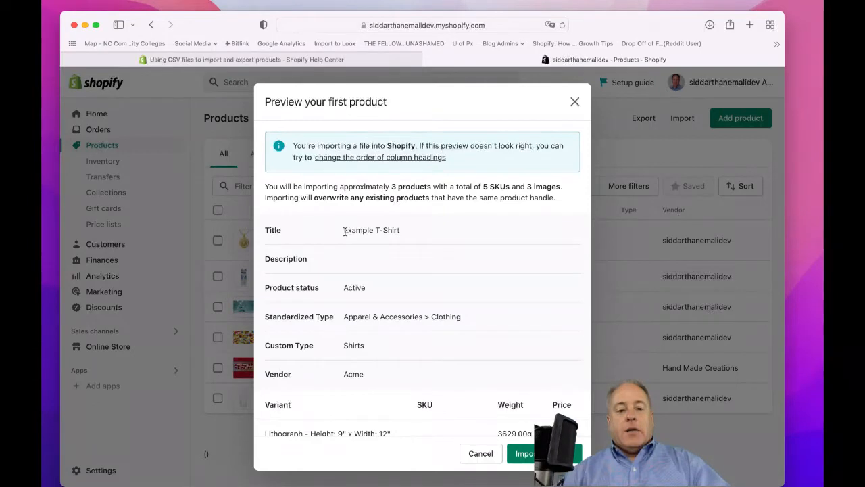
# Step: Review the Example T-Shirt details and variants in the first product's preview and import the products
pyautogui.moveTo(345, 232); pyautogui.dragTo(428, 231)
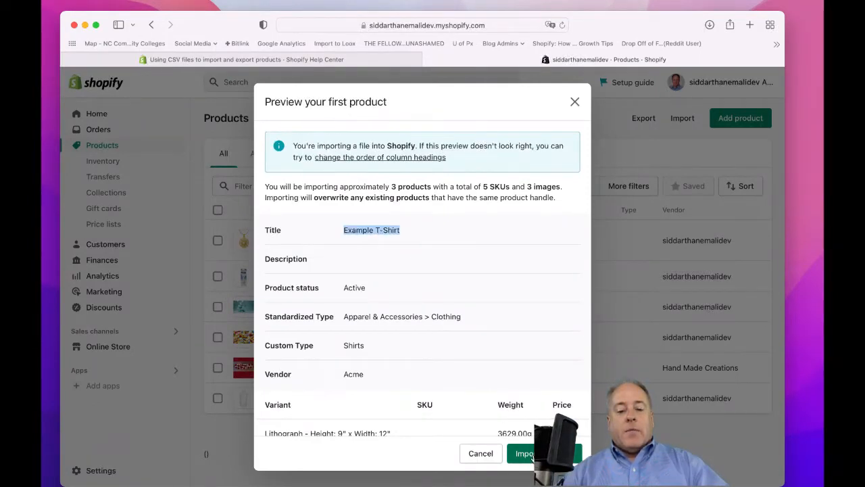
pyautogui.scroll(-2, 479, 367)
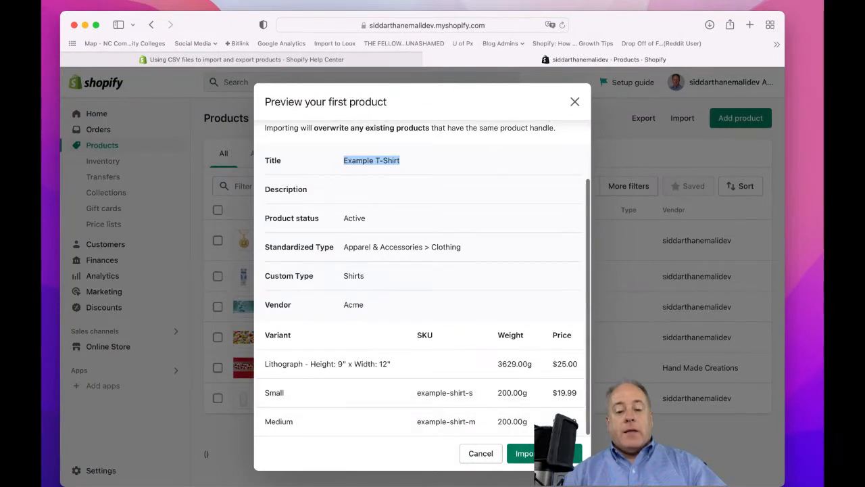
pyautogui.click(524, 453)
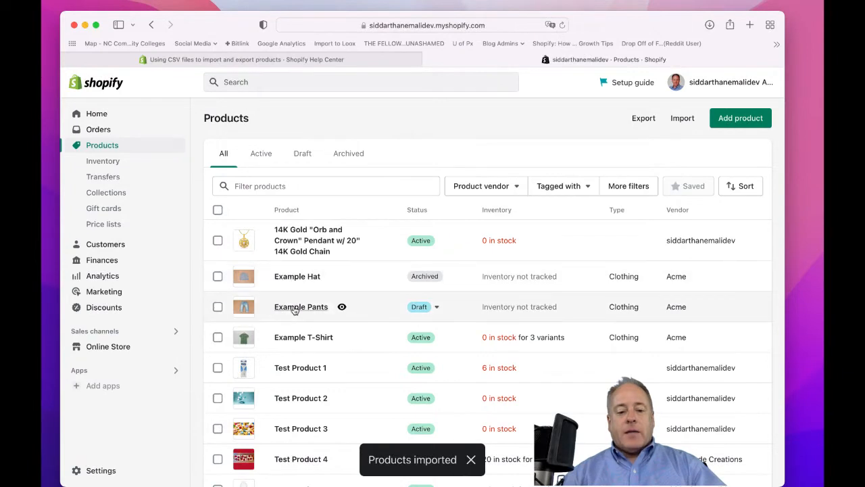
# Step: Open the imported Example T-Shirt from the product list and preview it on the online store
pyautogui.scroll(-2, 295, 310)
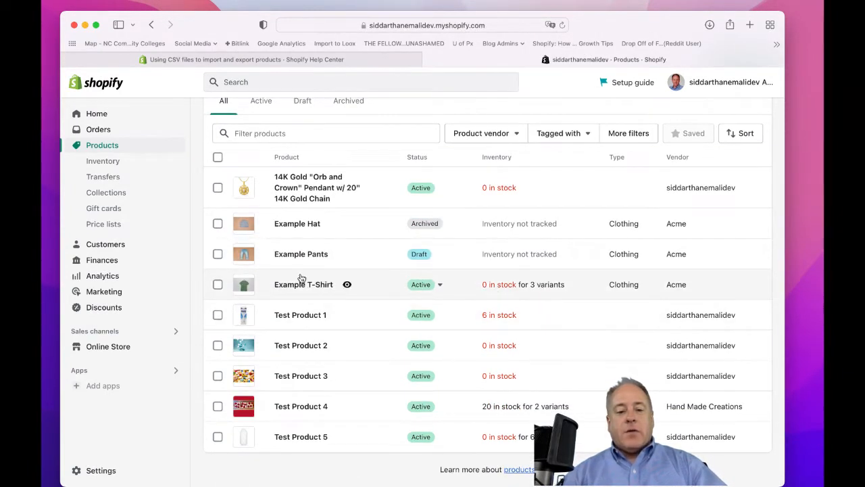
pyautogui.click(300, 283)
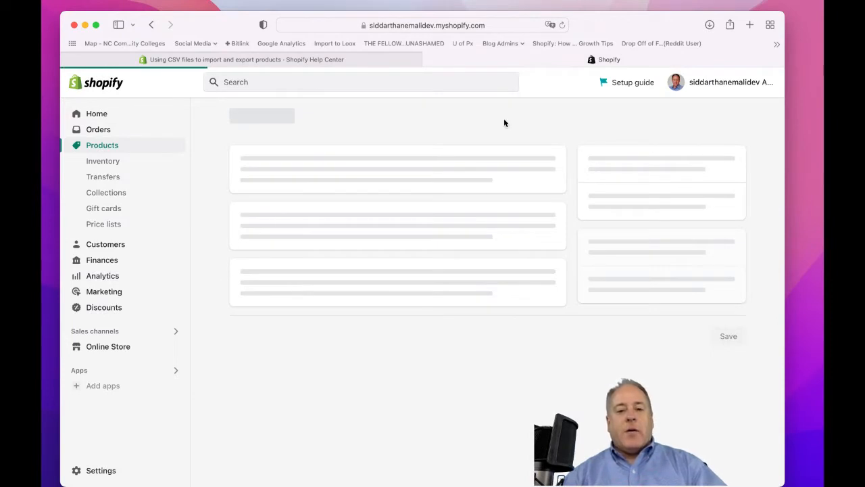
pyautogui.click(641, 121)
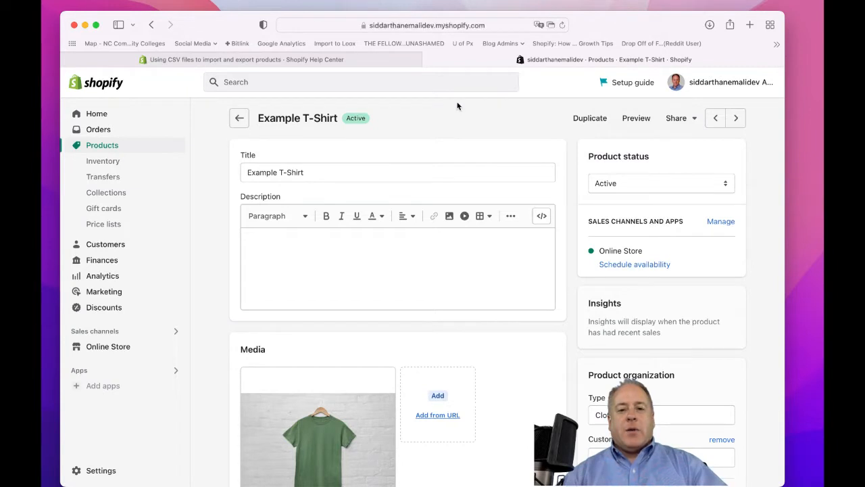
pyautogui.click(549, 25)
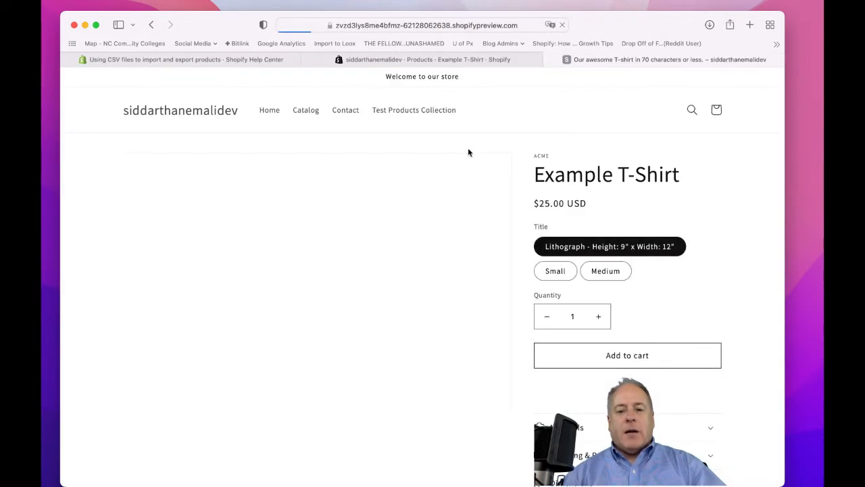
# Step: Examine the Example T-Shirt store page, switching between the Small, Medium and Lithograph variants to compare price and availability
pyautogui.scroll(-2, 412, 294)
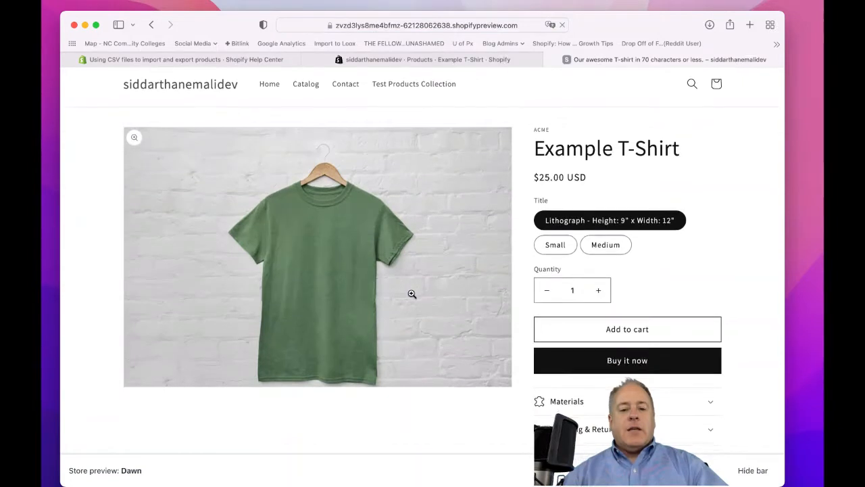
pyautogui.scroll(-5, 361, 296)
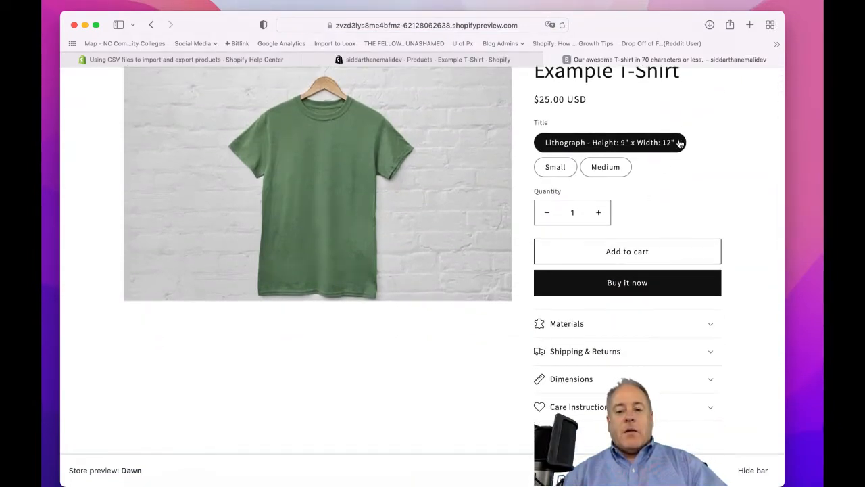
pyautogui.click(558, 168)
pyautogui.click(587, 173)
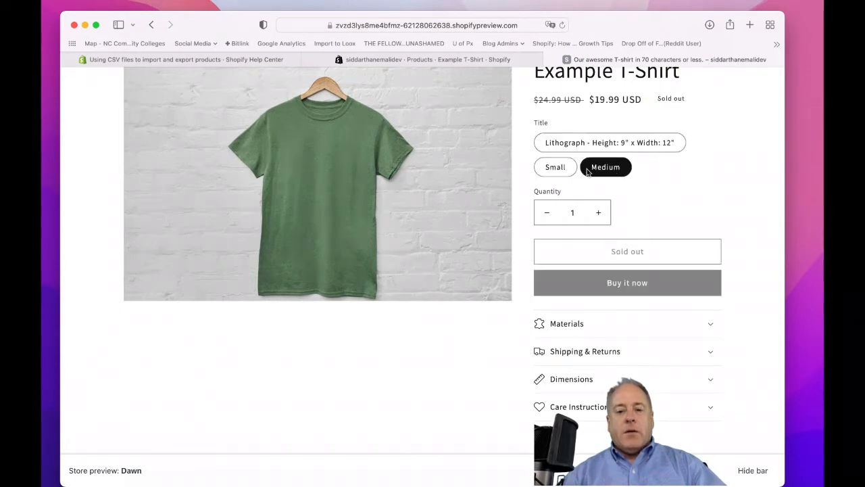
pyautogui.click(553, 169)
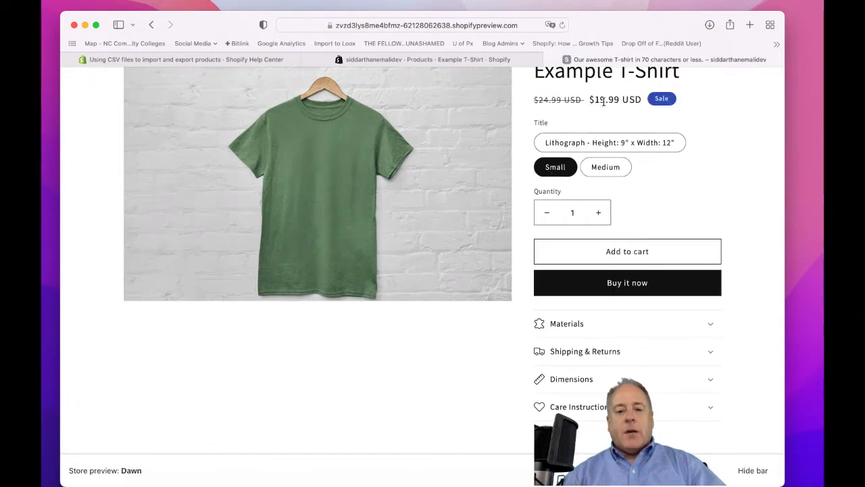
pyautogui.click(602, 171)
pyautogui.click(576, 146)
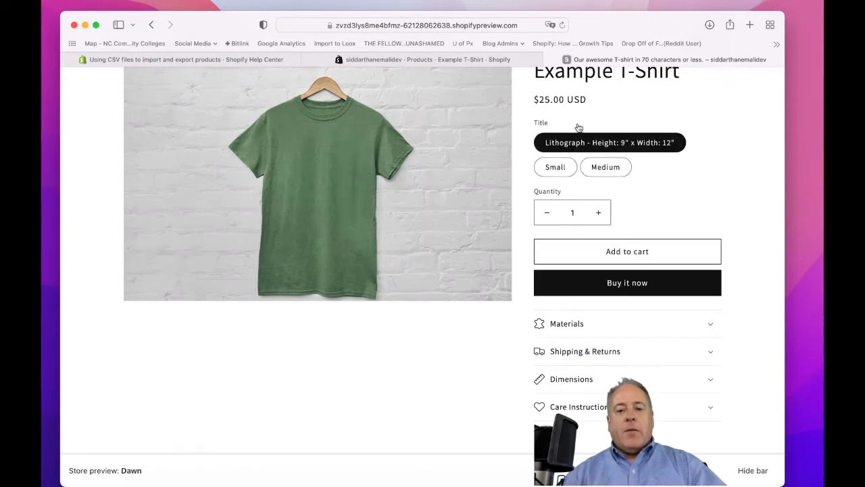
pyautogui.scroll(-3, 499, 376)
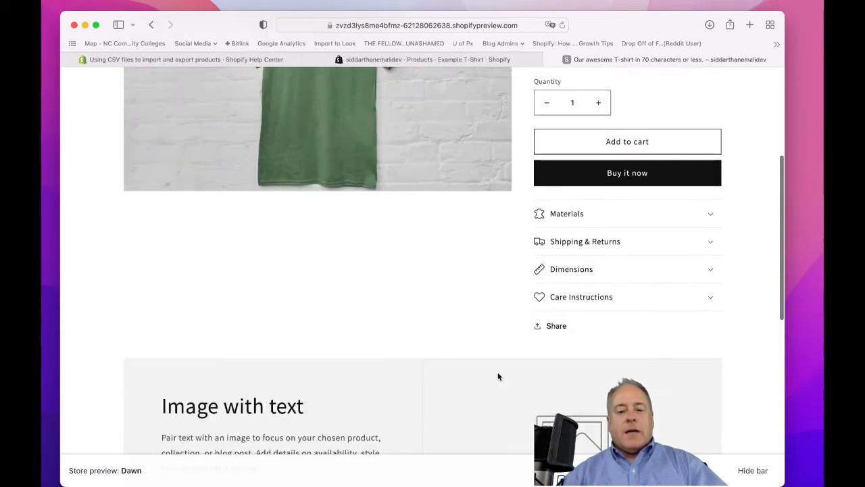
pyautogui.scroll(5, 498, 377)
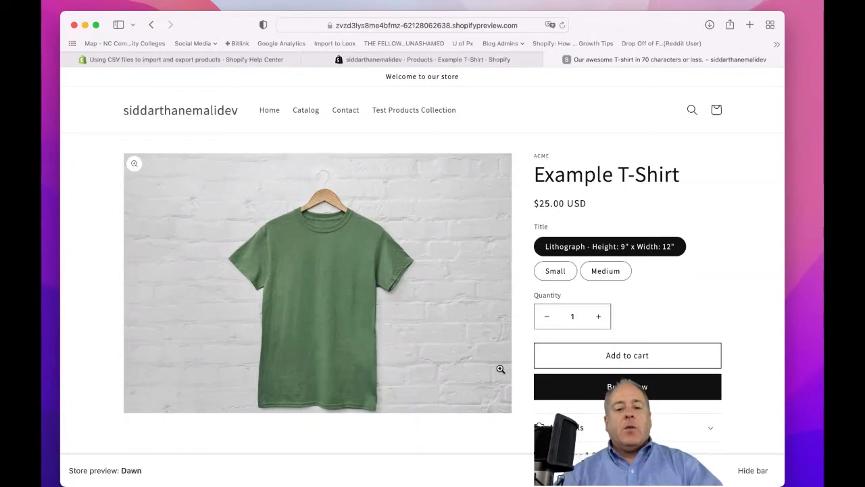
# Step: Return to the Products list in the store admin and select Test Product 1 through Test Product 4
pyautogui.click(217, 61)
pyautogui.click(386, 61)
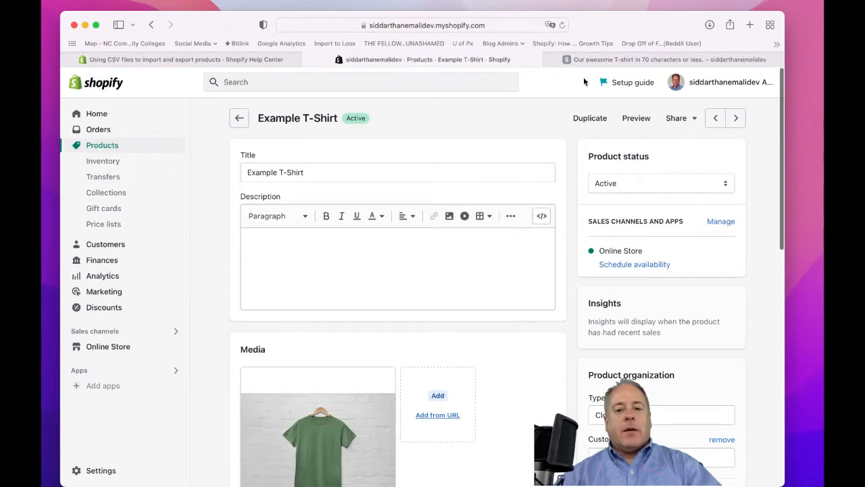
pyautogui.click(238, 119)
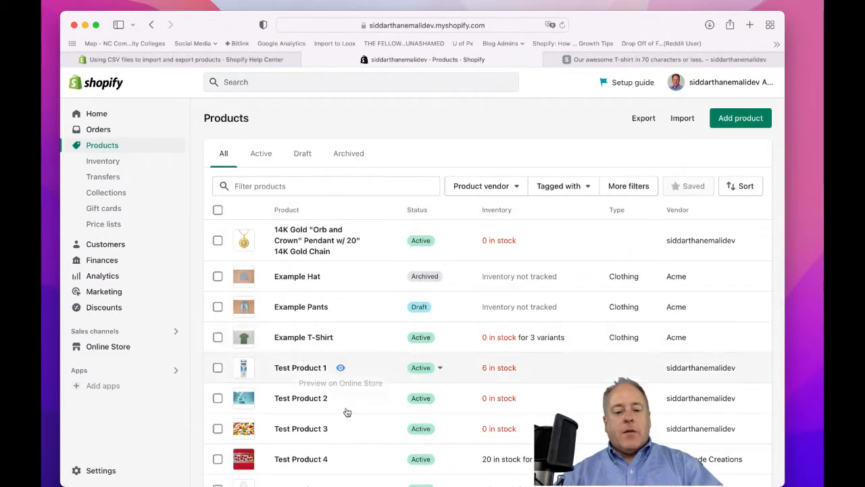
pyautogui.scroll(-2, 366, 447)
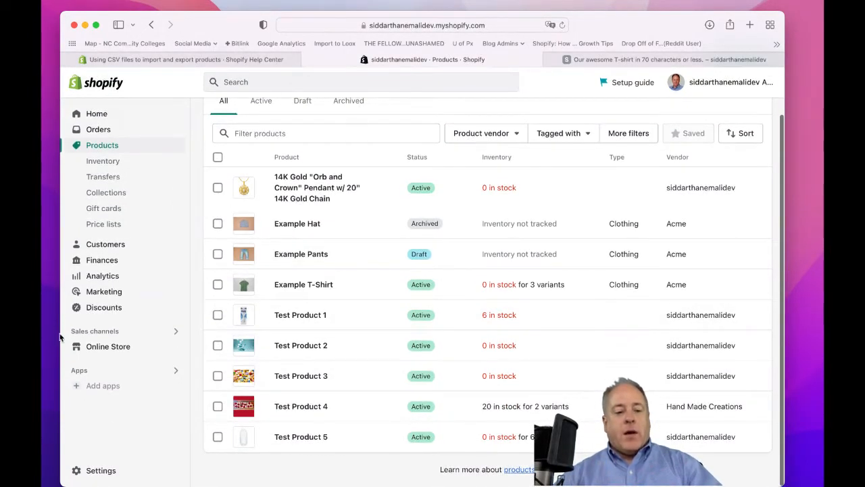
pyautogui.click(217, 315)
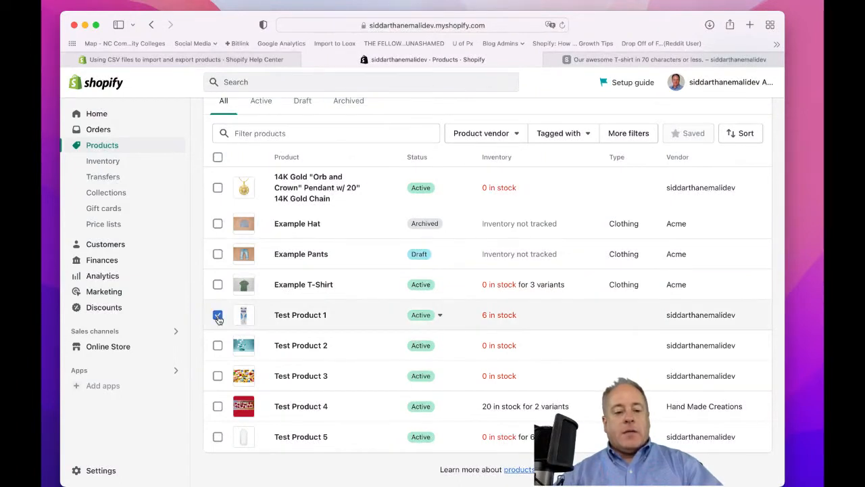
pyautogui.click(217, 365)
pyautogui.click(217, 396)
pyautogui.click(217, 426)
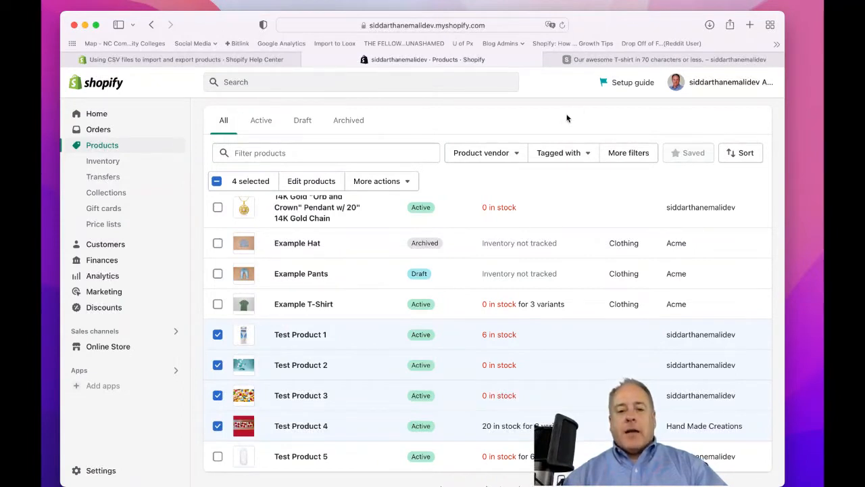
# Step: Export only the four selected products as a CSV for Excel, Numbers, or other spreadsheet programs
pyautogui.scroll(1, 562, 119)
pyautogui.click(644, 119)
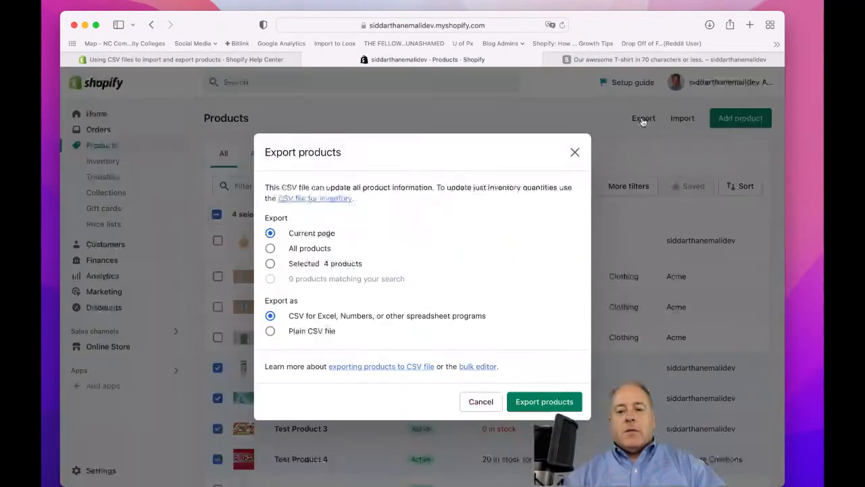
pyautogui.click(271, 264)
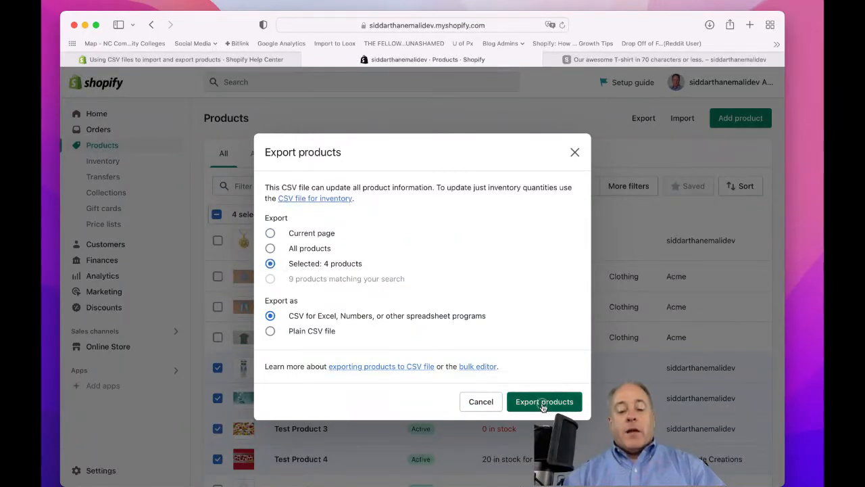
pyautogui.click(544, 404)
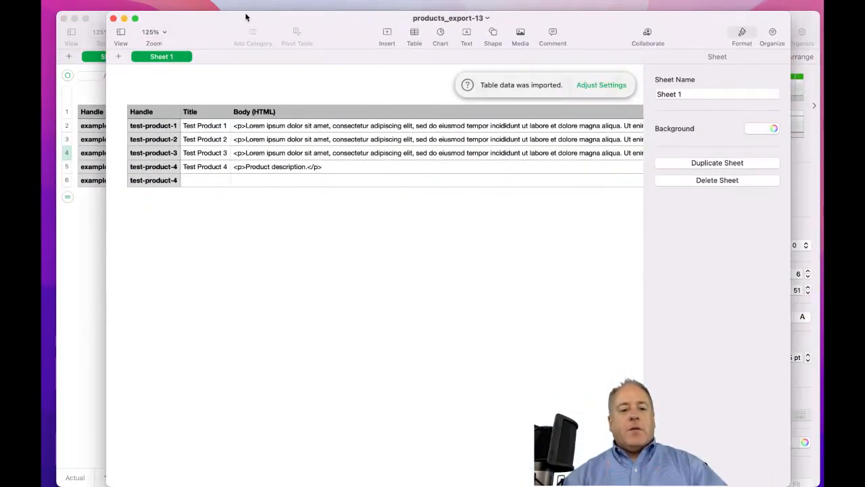
# Step: In products_export-13 in Numbers, insert "This product is handmade in Colorado" after the opening <p> tag of Test Product 1's Body (HTML) text
pyautogui.moveTo(216, 33); pyautogui.dragTo(146, 31)
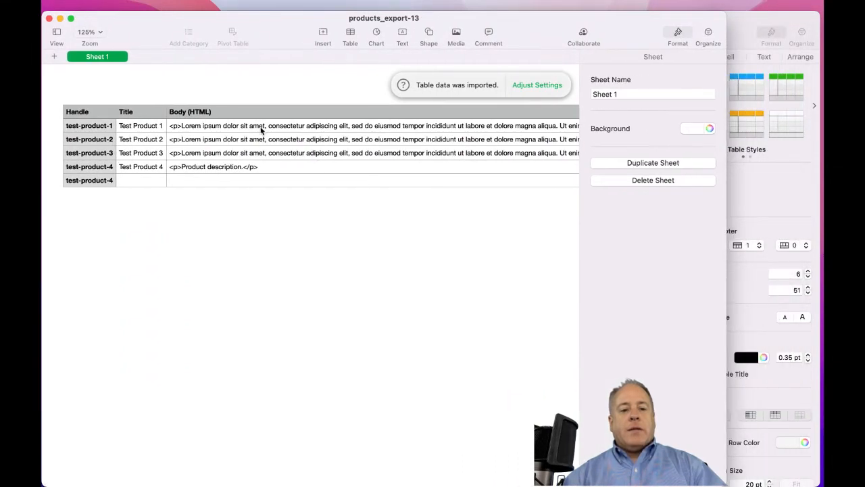
pyautogui.click(261, 129)
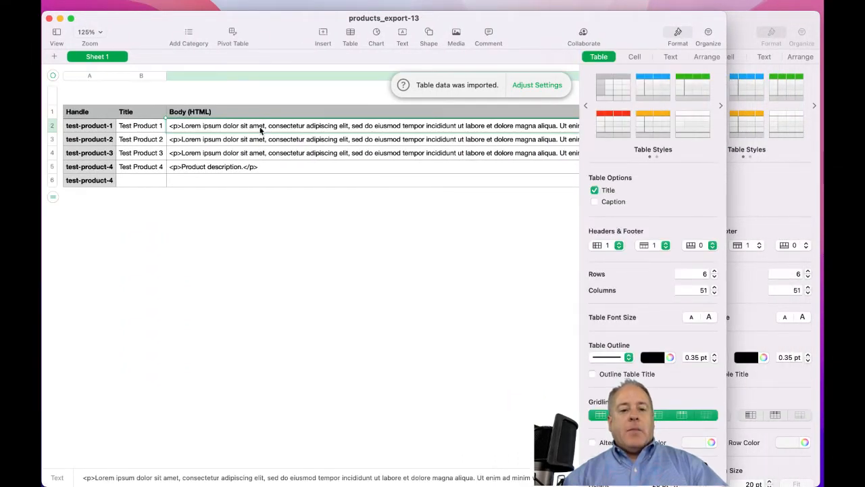
pyautogui.click(184, 126)
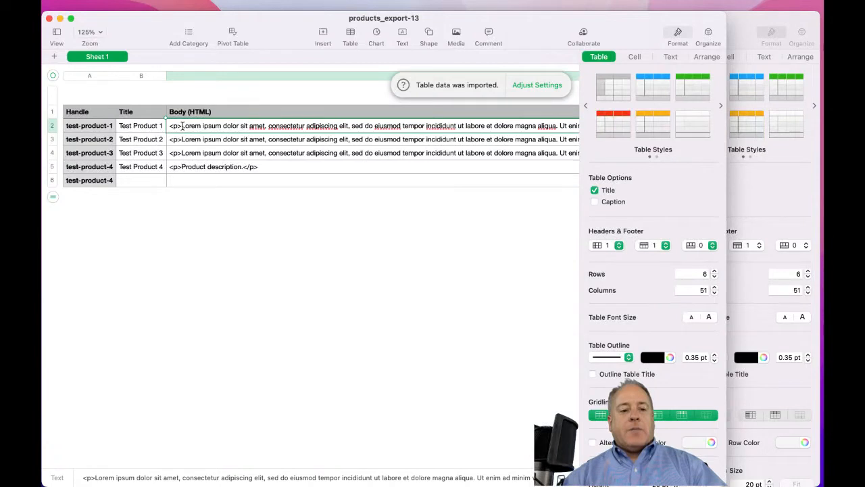
pyautogui.moveTo(181, 126); pyautogui.dragTo(422, 123)
pyautogui.click(115, 124)
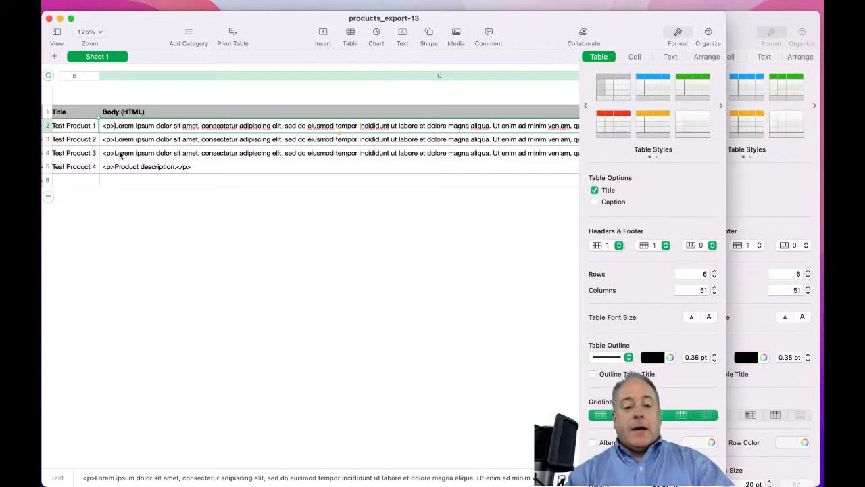
pyautogui.write('This produc')
pyautogui.write('t is handma')
pyautogui.write('de in Colorad')
pyautogui.write('o.')
pyautogui.press('BackSpace')
pyautogui.press('BackSpace')
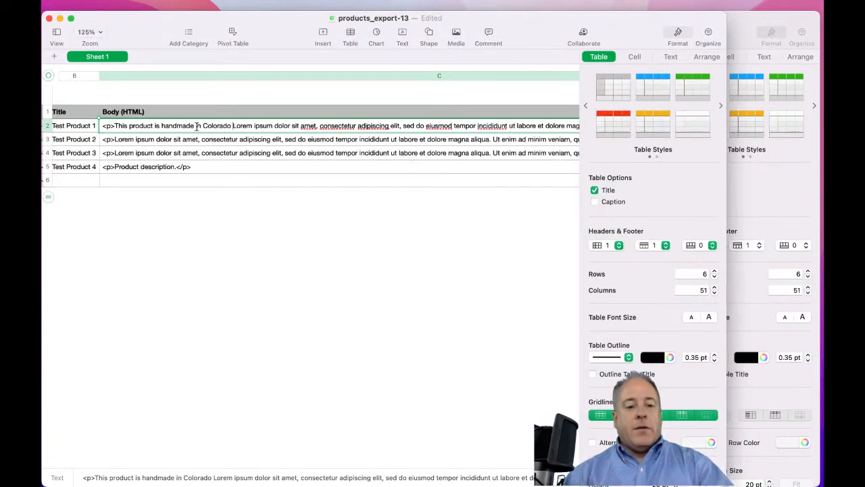
# Step: Insert "by local artisans" before "in Colorado" in Test Product 1's Body (HTML) description
pyautogui.press('BackSpace')
pyautogui.write('by local ar')
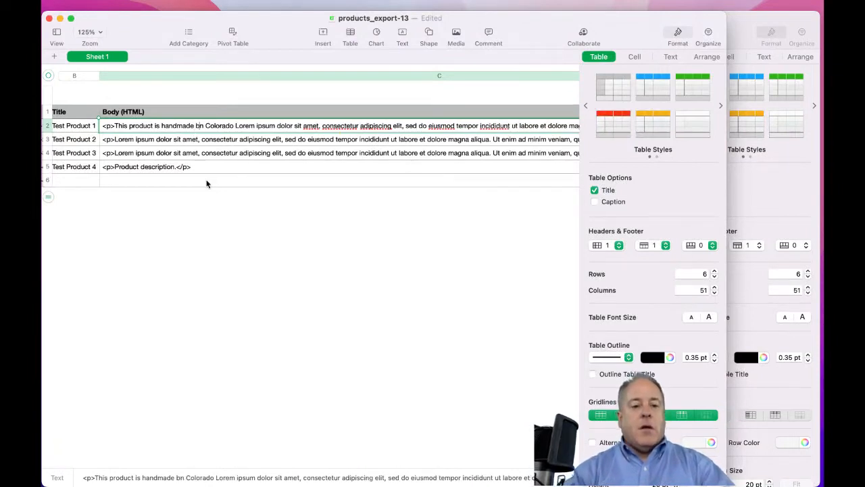
pyautogui.write('tisan')
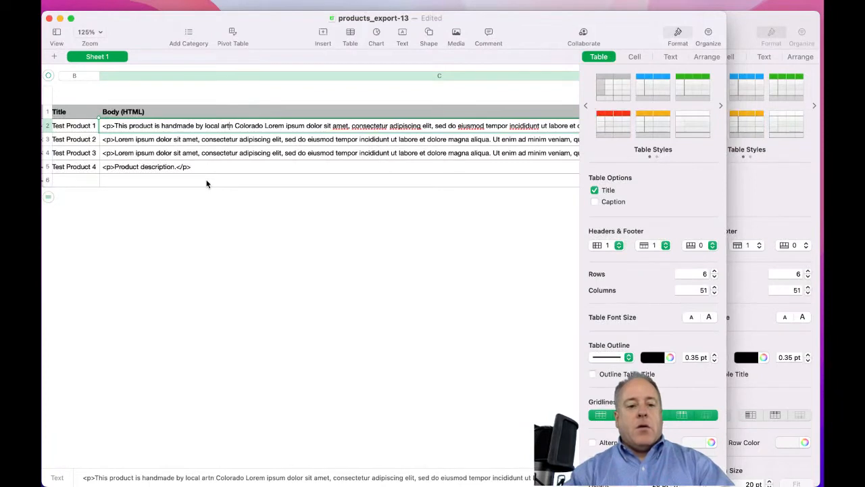
pyautogui.write('s in')
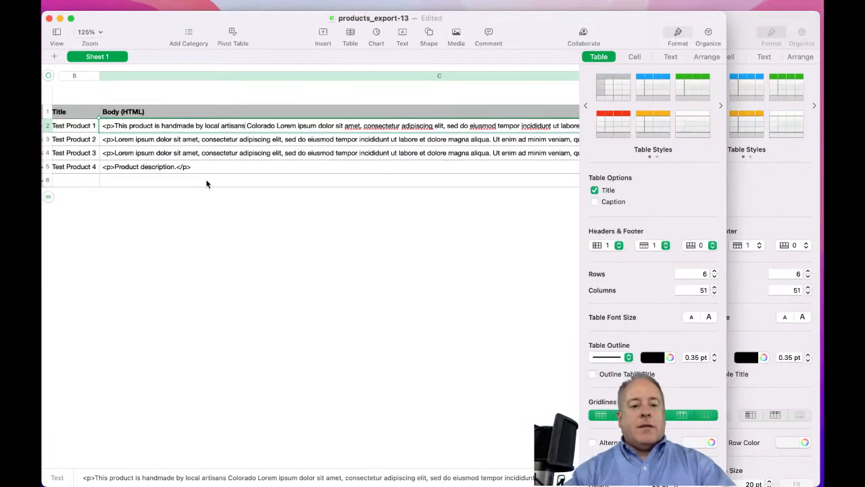
pyautogui.press('Delete')
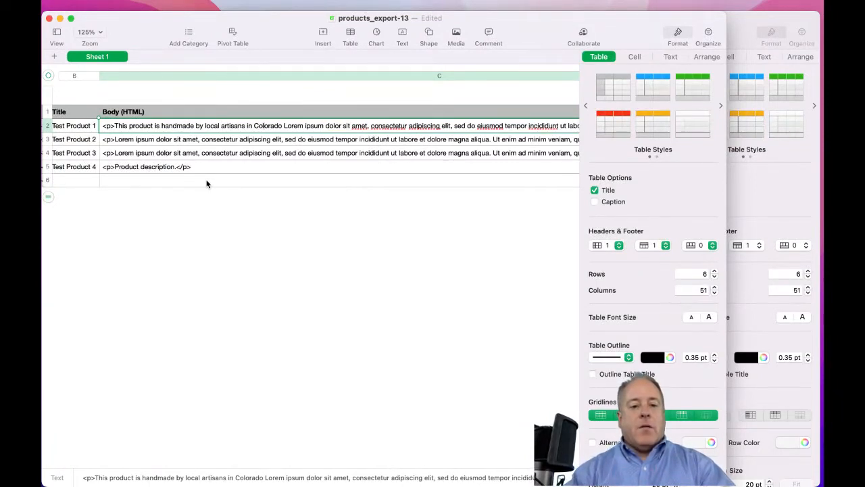
# Step: Continue Test Product 1's Body (HTML) text after "in Colorado" with ". You'll really enjoy how this looks in your home."
pyautogui.write(". You'll ")
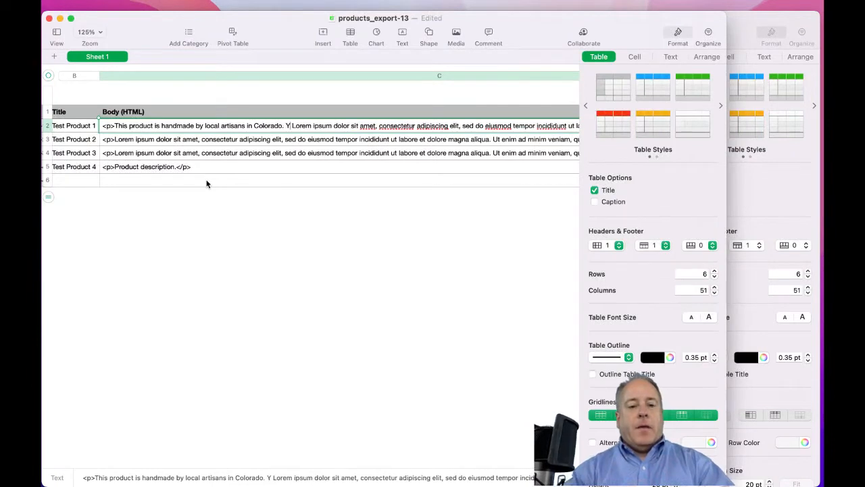
pyautogui.write('really enjoy how this looks in your home.')
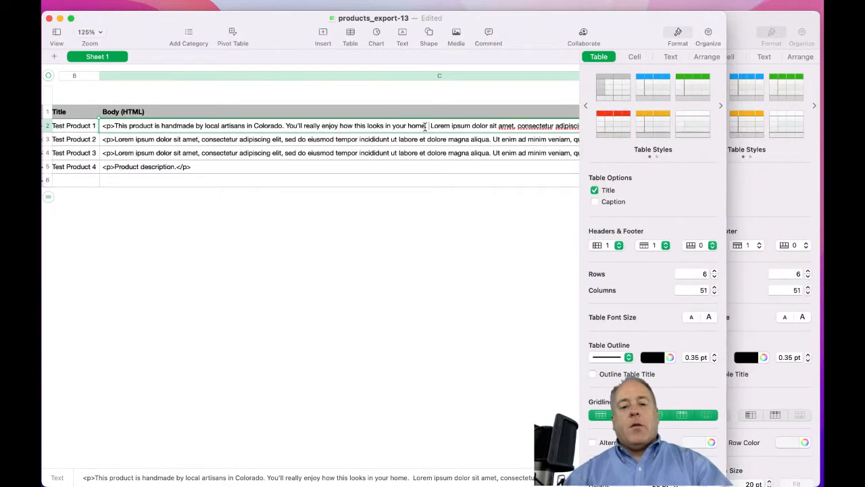
pyautogui.press('BackSpace')
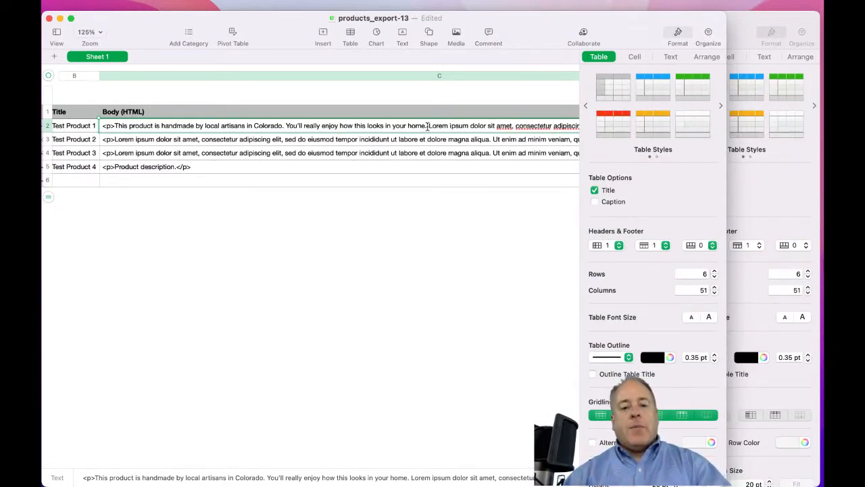
# Step: Copy the two new sentences from Test Product 1's description to just after the opening <p> tag for Test Products 2, 3 and 4
pyautogui.moveTo(428, 127); pyautogui.dragTo(242, 126)
pyautogui.moveTo(124, 129); pyautogui.dragTo(115, 126)
pyautogui.press('super+c')
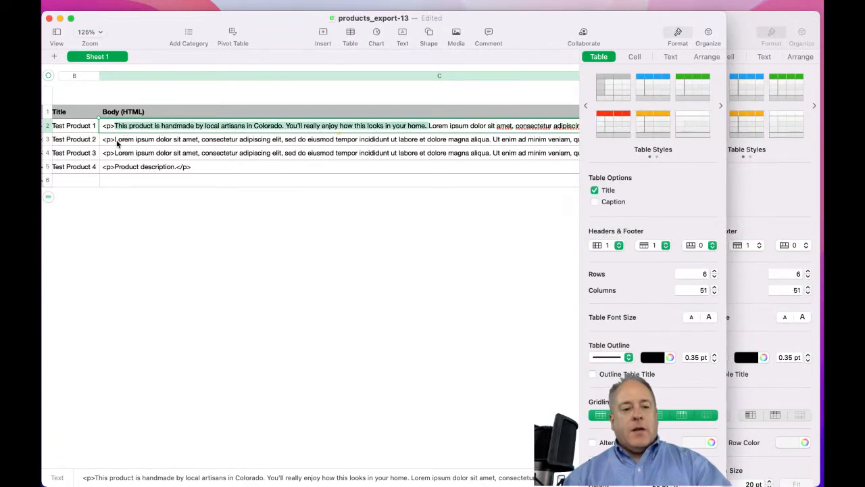
pyautogui.doubleClick(115, 140)
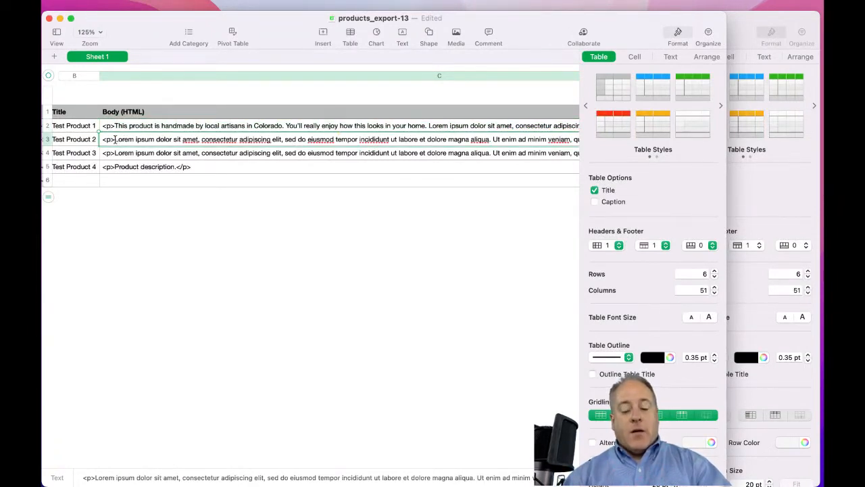
pyautogui.press('super+v')
pyautogui.doubleClick(115, 154)
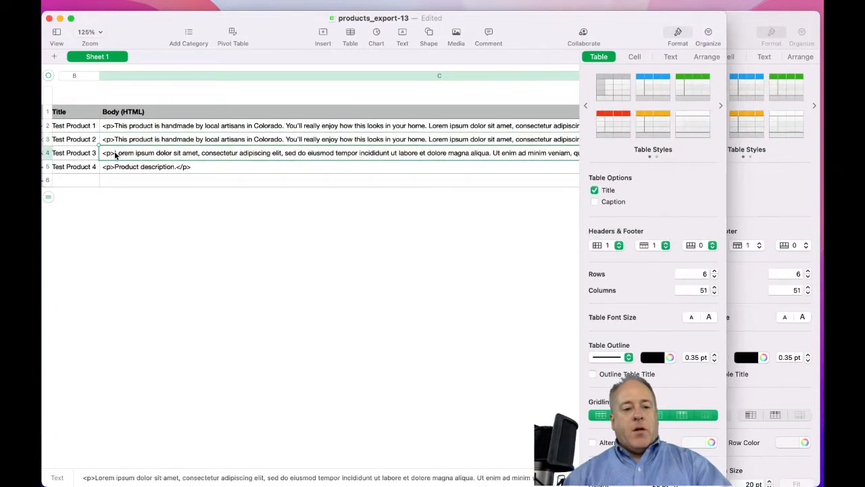
pyautogui.press('super+v')
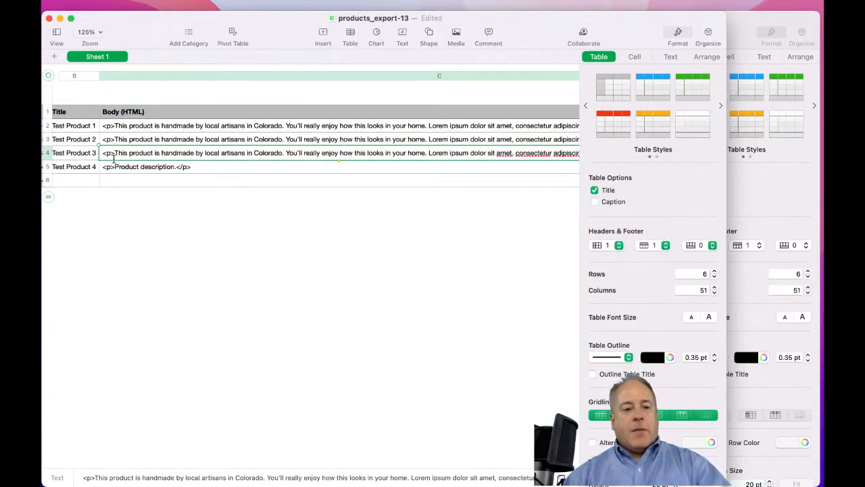
pyautogui.click(115, 169)
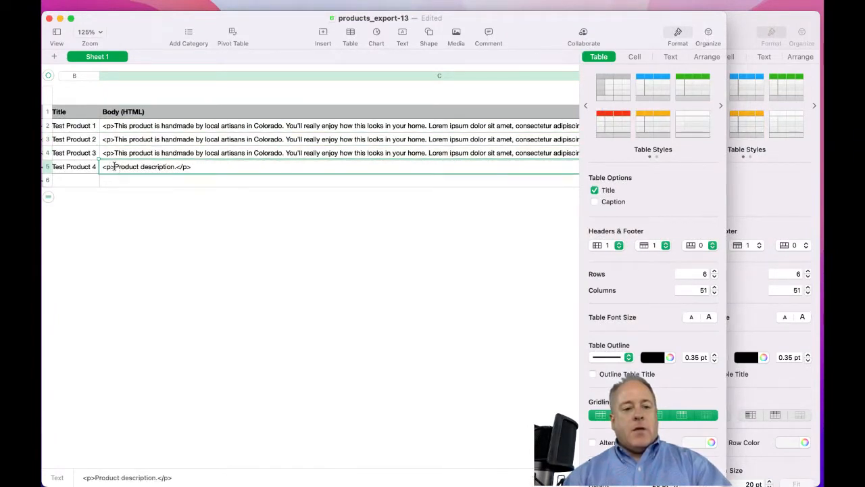
pyautogui.press('super+v')
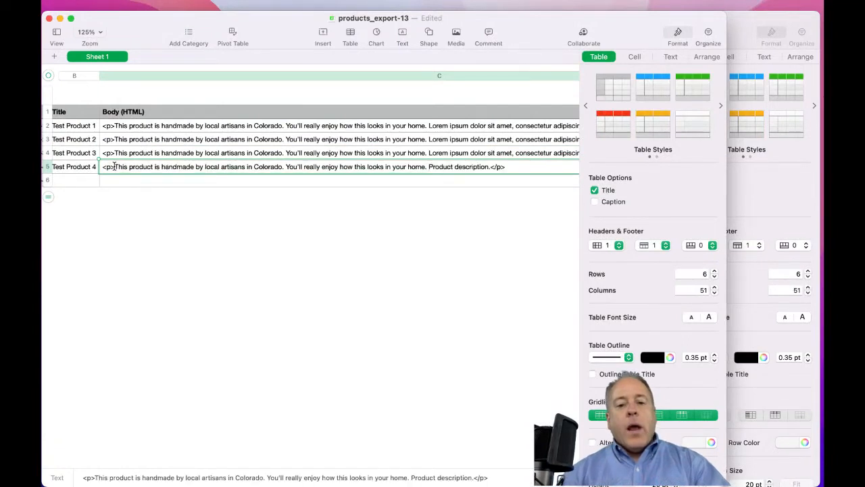
# Step: Extend the product table to 10 rows by adding four empty rows below the existing products
pyautogui.moveTo(116, 21); pyautogui.dragTo(144, 18)
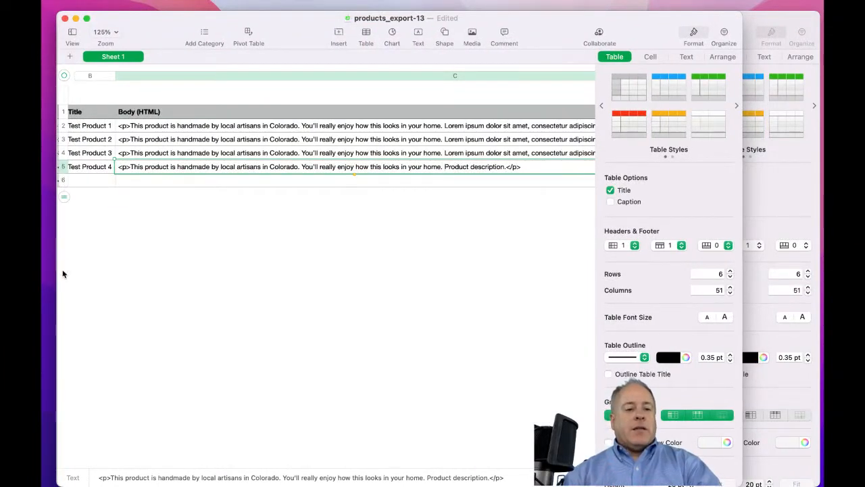
pyautogui.hscroll(-5, 95, 182)
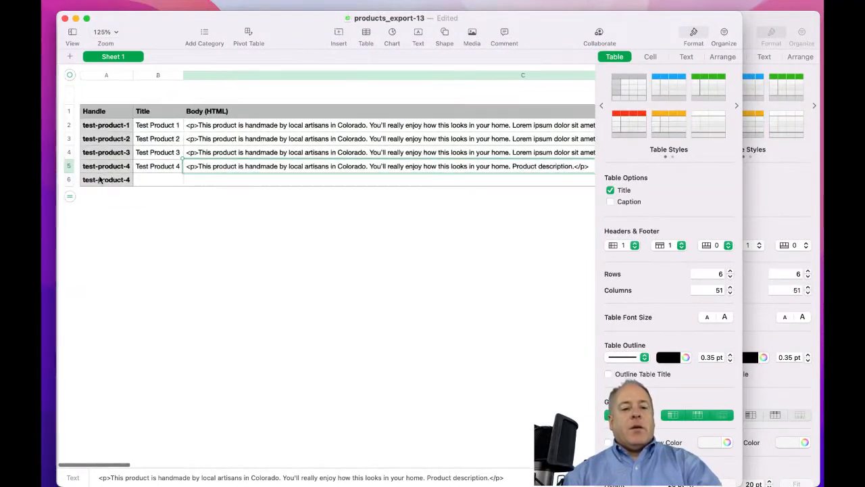
pyautogui.moveTo(68, 196); pyautogui.dragTo(69, 250)
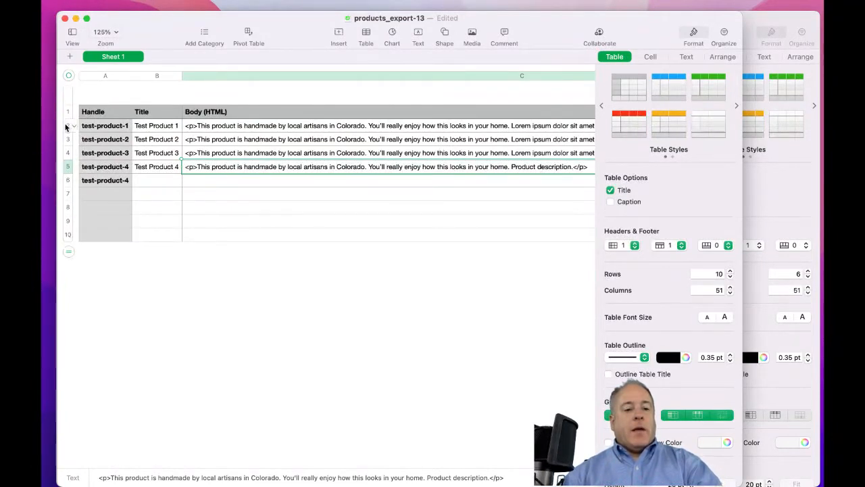
# Step: Copy the entire Test Product 1 row into each of the empty rows 7 through 10
pyautogui.click(66, 126)
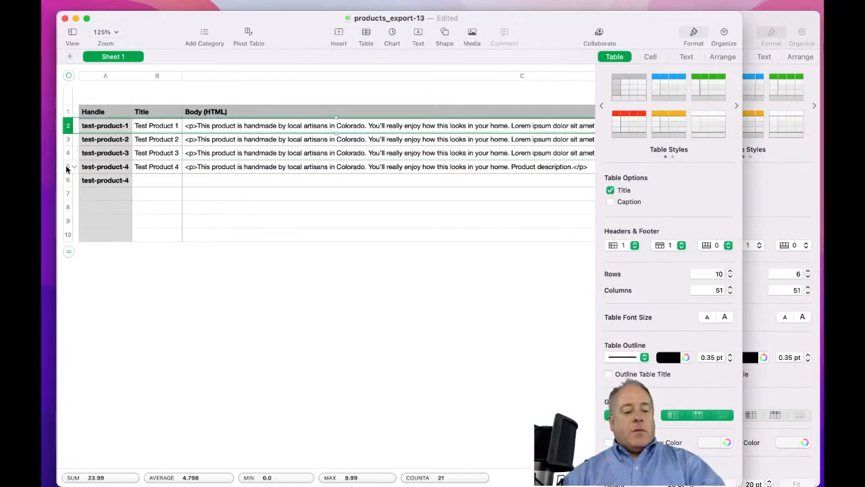
pyautogui.keyDown('shift'); pyautogui.click(66, 166); pyautogui.keyUp('shift')
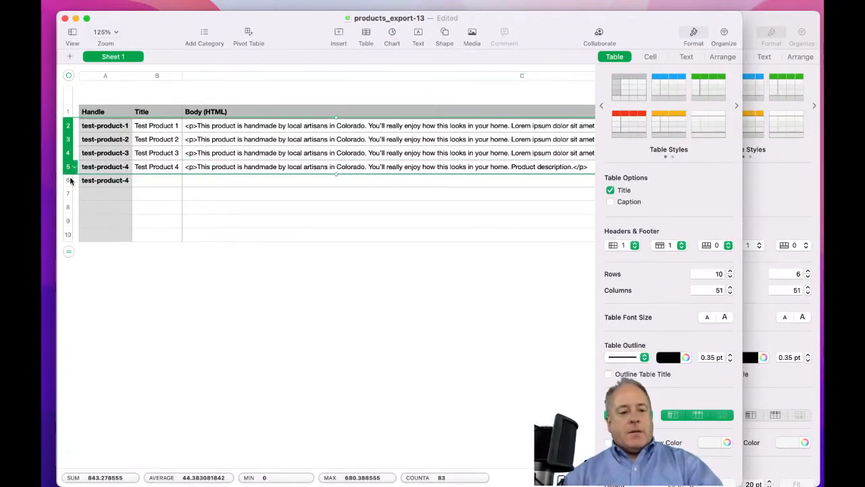
pyautogui.click(68, 197)
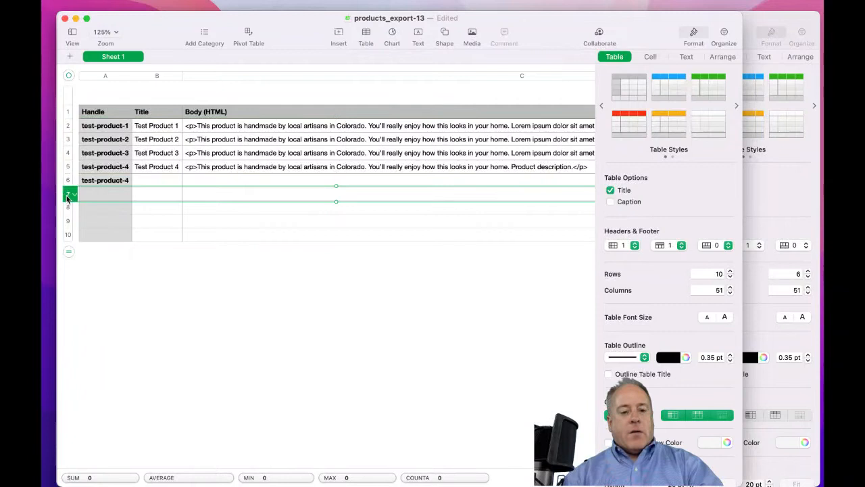
pyautogui.press('cmd+v')
pyautogui.click(68, 208)
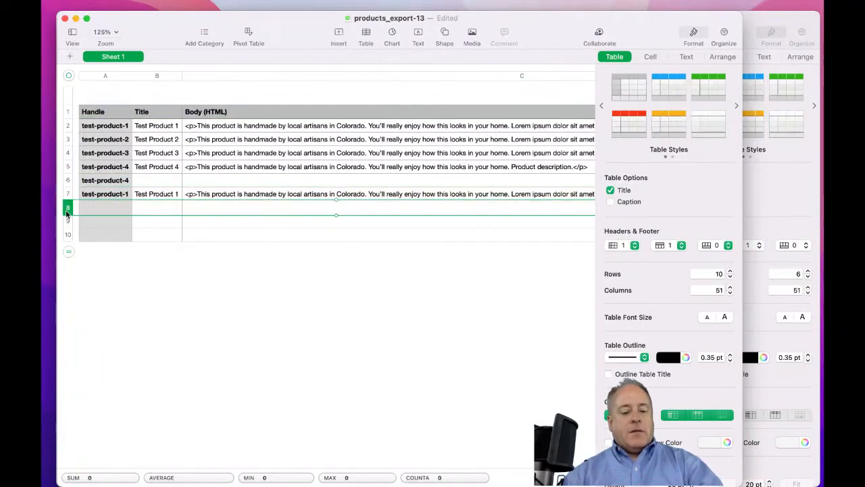
pyautogui.press('cmd+v')
pyautogui.click(68, 221)
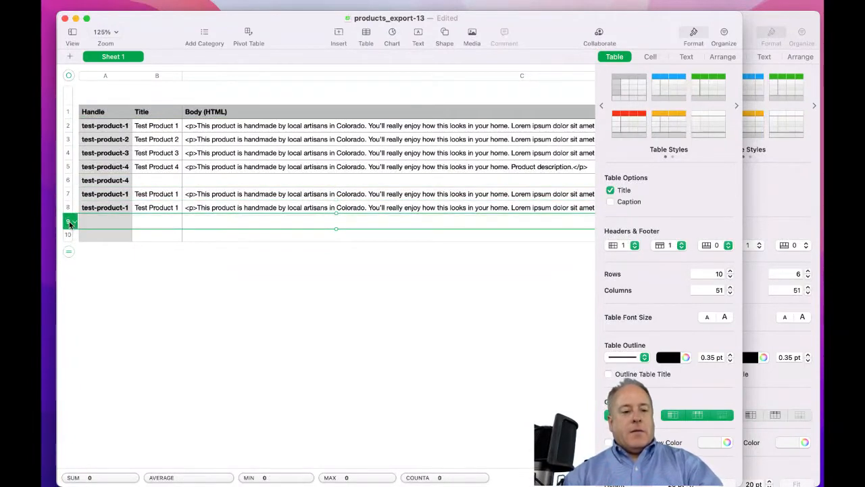
pyautogui.press('cmd+v')
pyautogui.click(68, 235)
pyautogui.press('cmd+v')
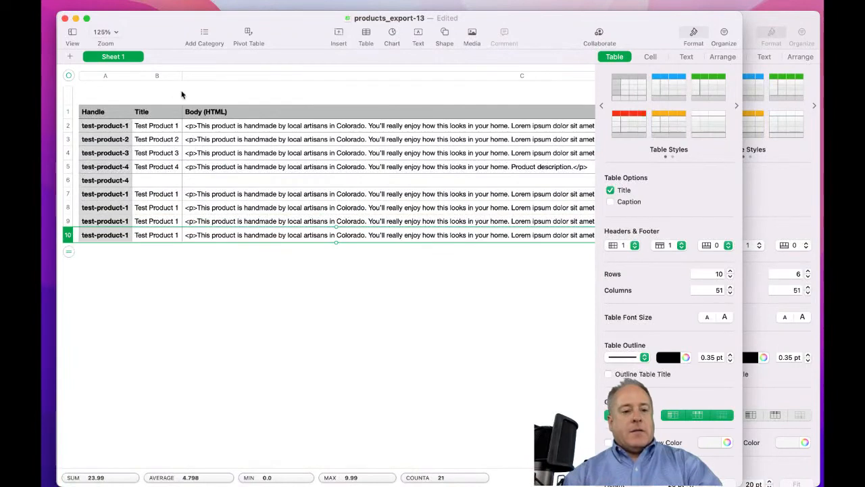
# Step: Change the Handle values in rows 7 through 10 to test-product-5, test-product-6, test-product-7 and test-product-8
pyautogui.click(129, 195)
pyautogui.press('BackSpace')
pyautogui.write('5')
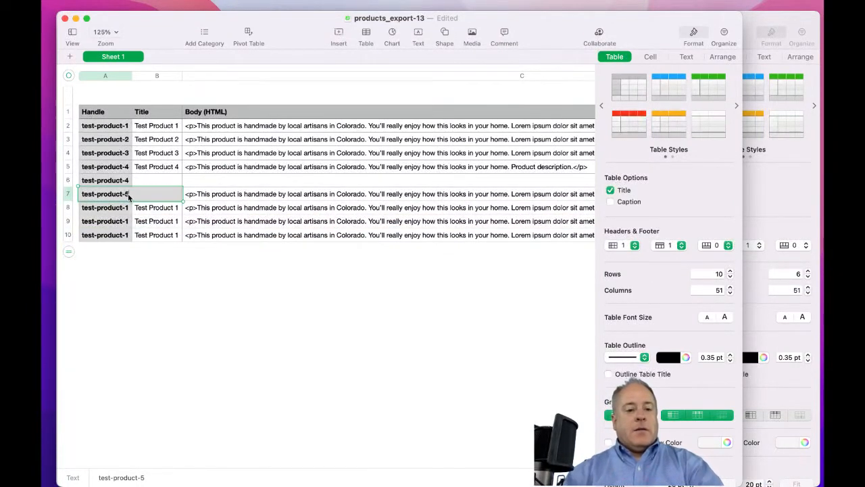
pyautogui.click(129, 211)
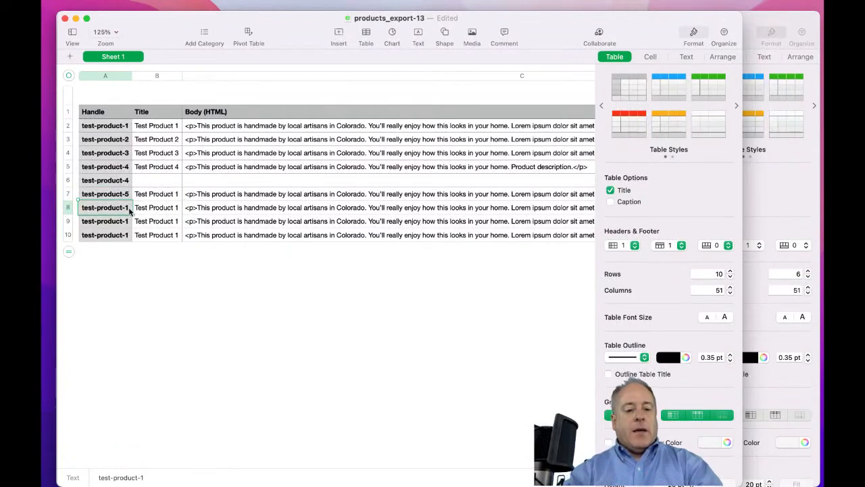
pyautogui.click(129, 208)
pyautogui.press('BackSpace')
pyautogui.write('6')
pyautogui.click(128, 222)
pyautogui.click(128, 222)
pyautogui.press('BackSpace')
pyautogui.write('7')
pyautogui.click(129, 234)
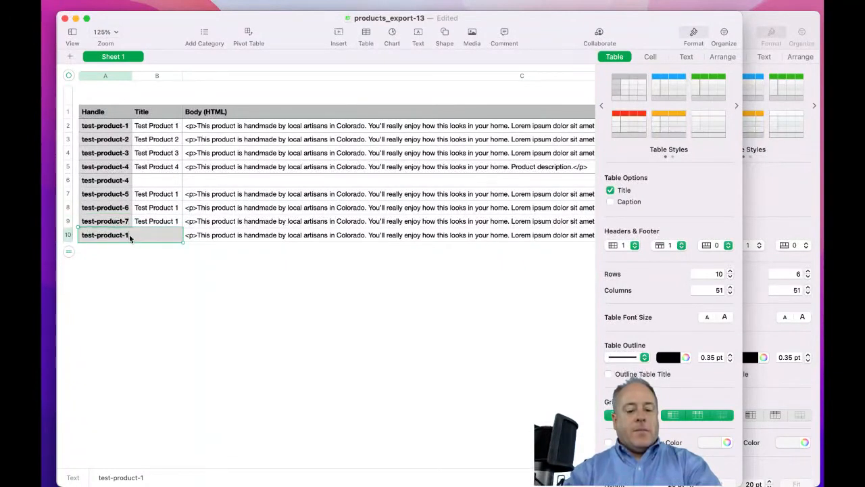
pyautogui.click(130, 235)
pyautogui.press('BackSpace')
pyautogui.write('8')
# Step: Change the Title values in rows 7 through 10 to Test Product 5, Test Product 6, Test Product 7 and Test Product 8
pyautogui.click(177, 194)
pyautogui.click(180, 196)
pyautogui.press('BackSpace')
pyautogui.write('5')
pyautogui.click(179, 210)
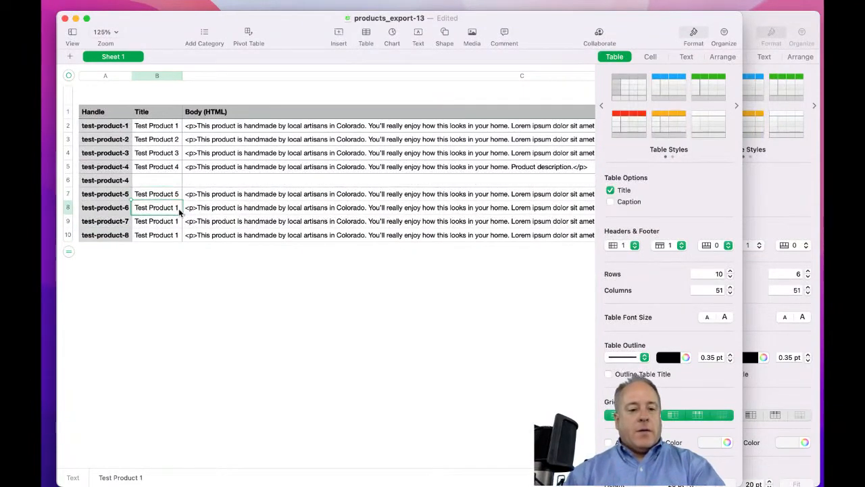
pyautogui.click(180, 211)
pyautogui.press('BackSpace')
pyautogui.write('6')
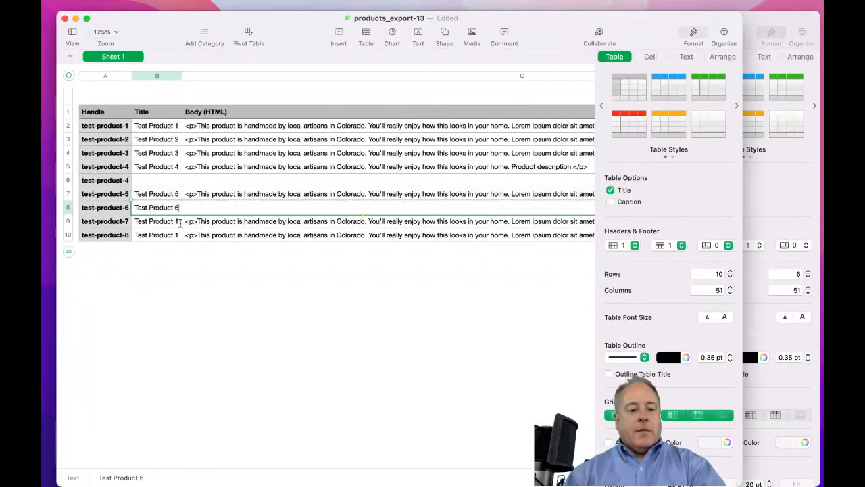
pyautogui.click(180, 223)
pyautogui.click(180, 223)
pyautogui.press('BackSpace')
pyautogui.write('7')
pyautogui.click(180, 235)
pyautogui.click(180, 235)
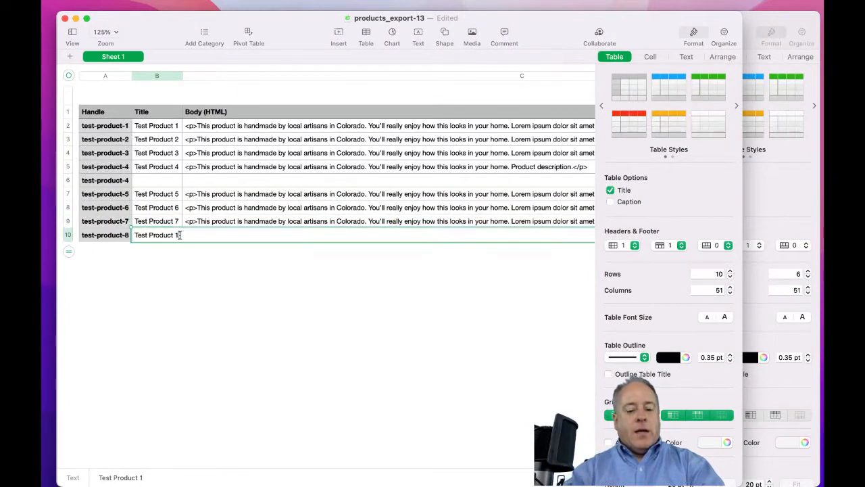
pyautogui.press('BackSpace')
pyautogui.write('8')
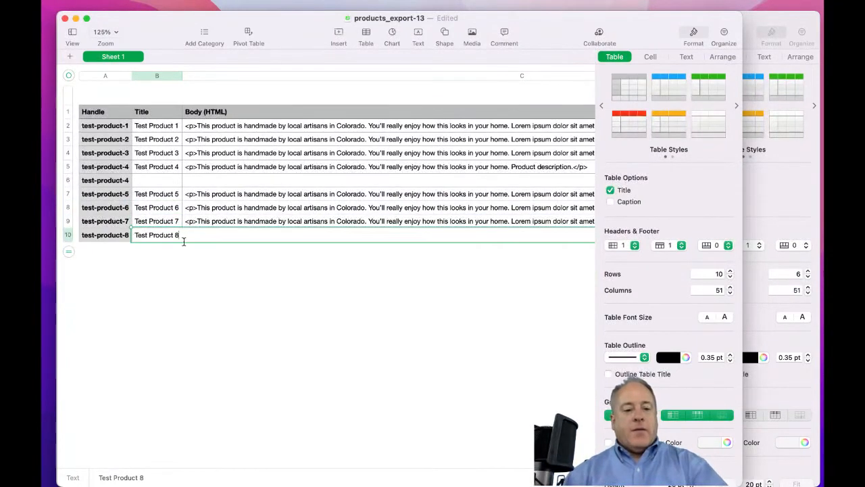
# Step: Save the edited spreadsheet as products_export-13 in the Numbers iCloud folder
pyautogui.click(252, 268)
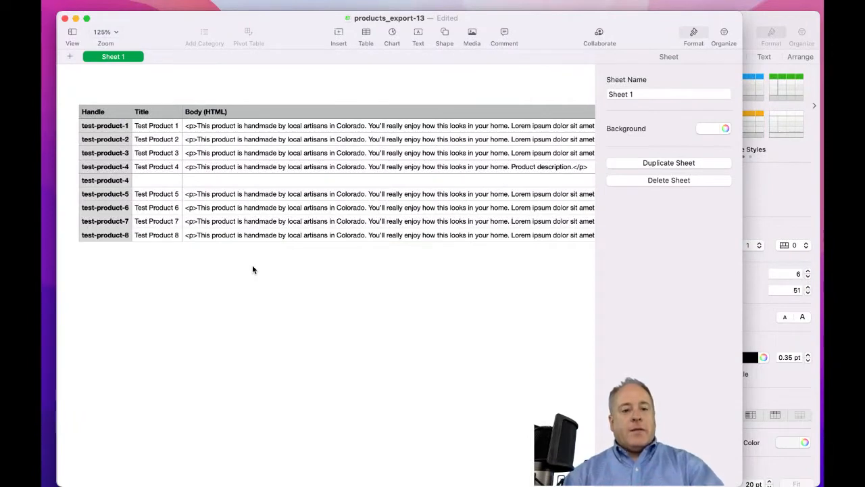
pyautogui.press('super+s')
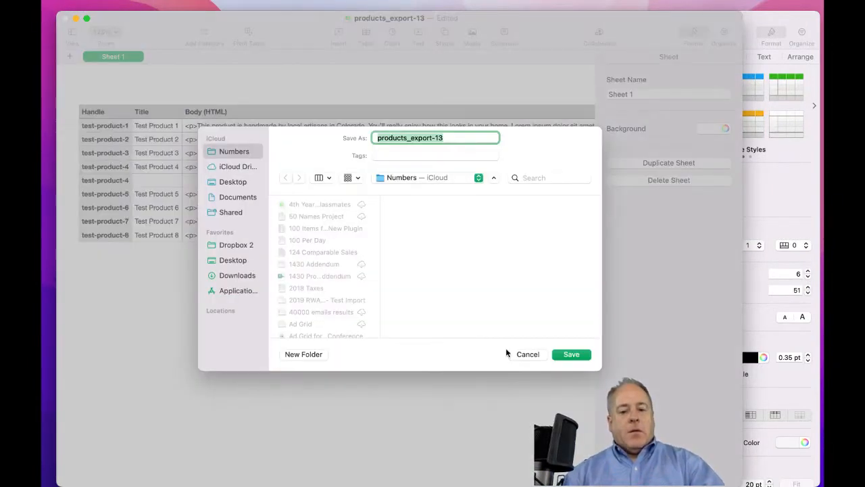
pyautogui.click(554, 356)
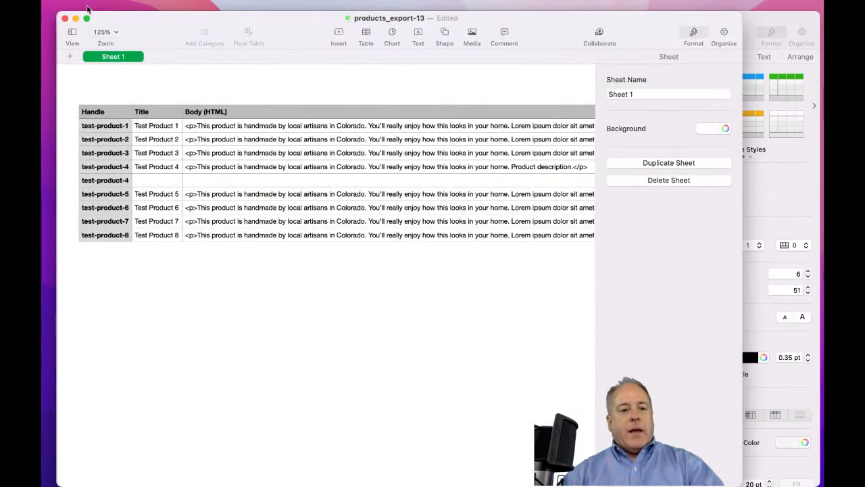
# Step: Export the spreadsheet to the Desktop as a CSV named products_export-13, with Unicode (UTF-8) encoding and no table names
pyautogui.click(114, 7)
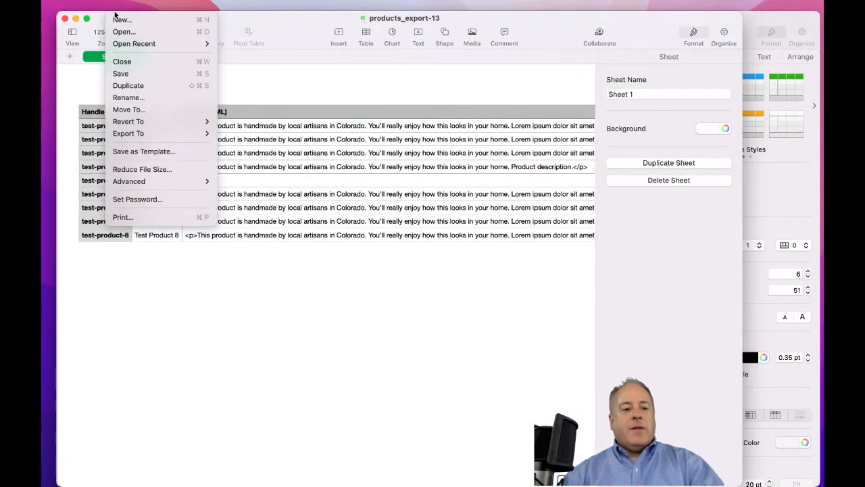
pyautogui.moveTo(125, 135)
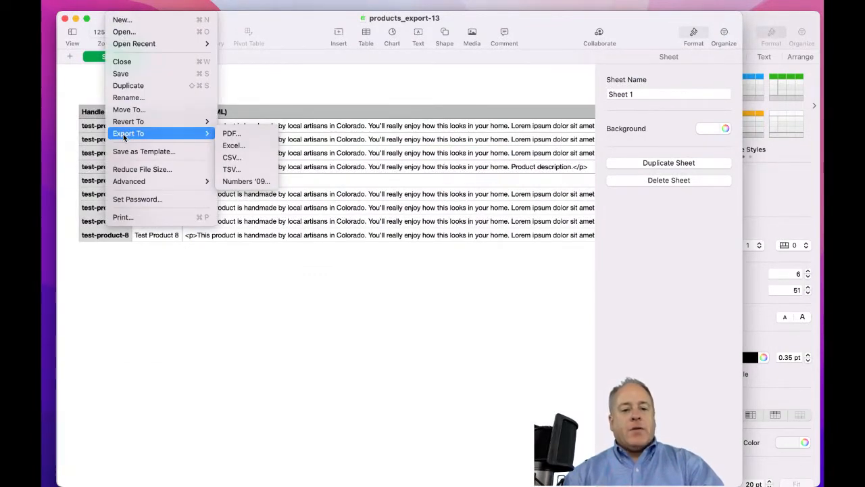
pyautogui.click(227, 159)
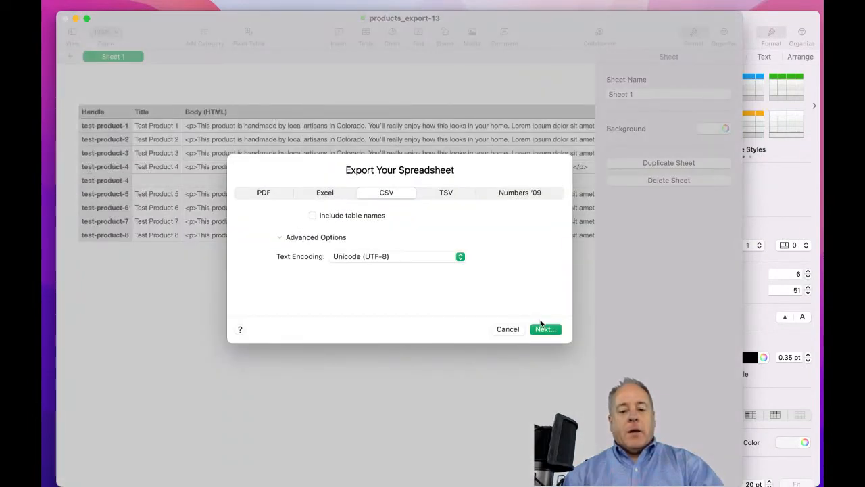
pyautogui.click(542, 328)
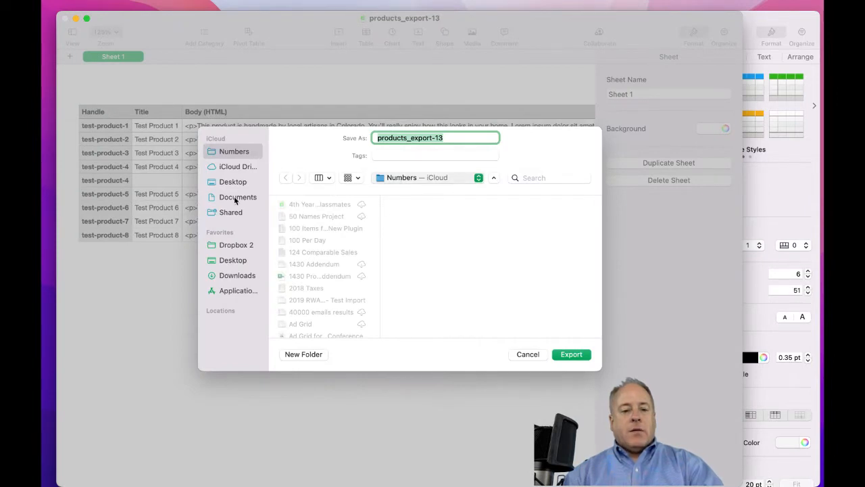
pyautogui.click(232, 263)
pyautogui.click(571, 354)
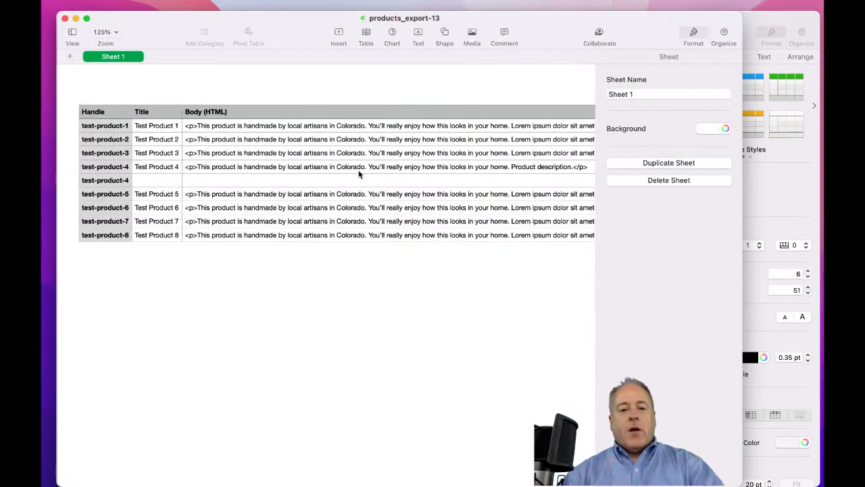
pyautogui.hscroll(10, 383, 234)
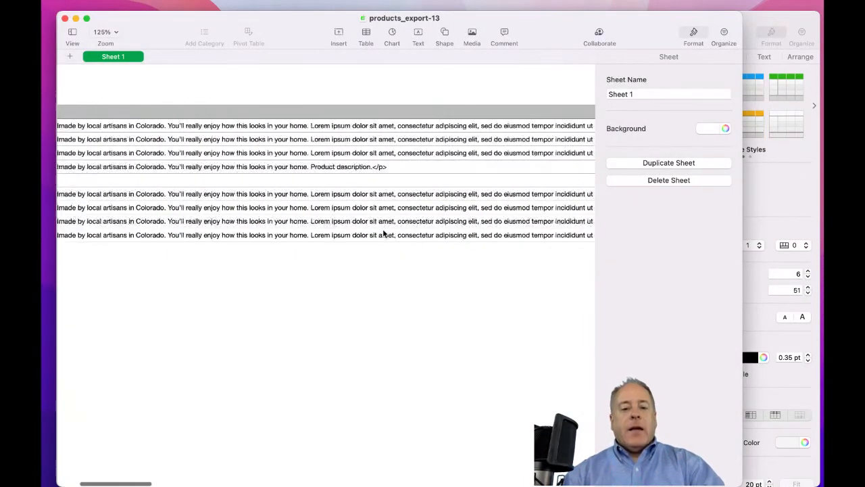
pyautogui.hscroll(-10, 383, 233)
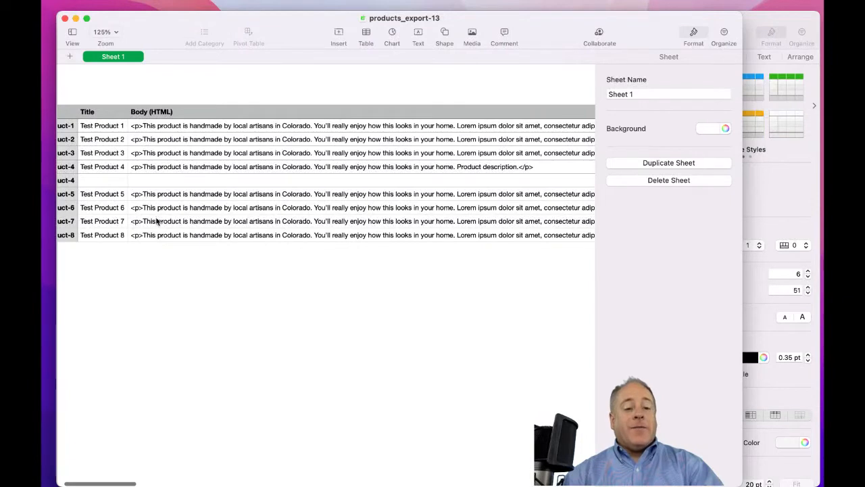
# Step: Review the product columns of the products_export-13 spreadsheet, from Handle through the variant pricing and shipping columns
pyautogui.hscroll(-3, 325, 220)
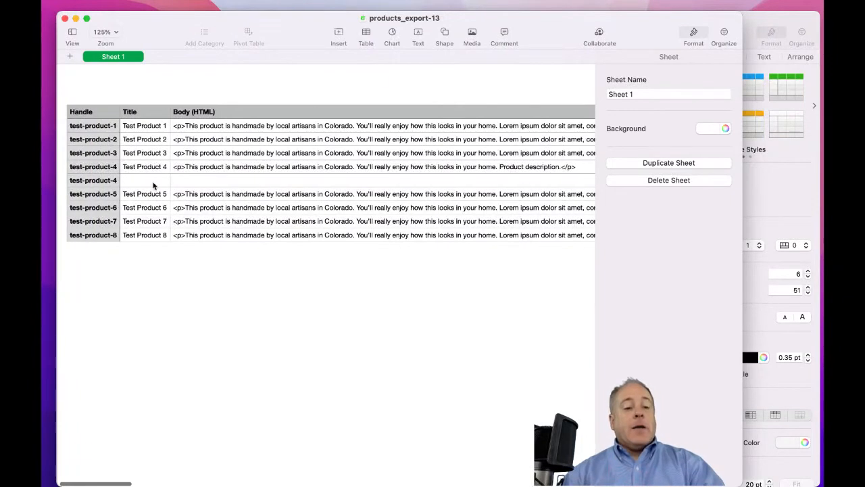
pyautogui.hscroll(15, 345, 215)
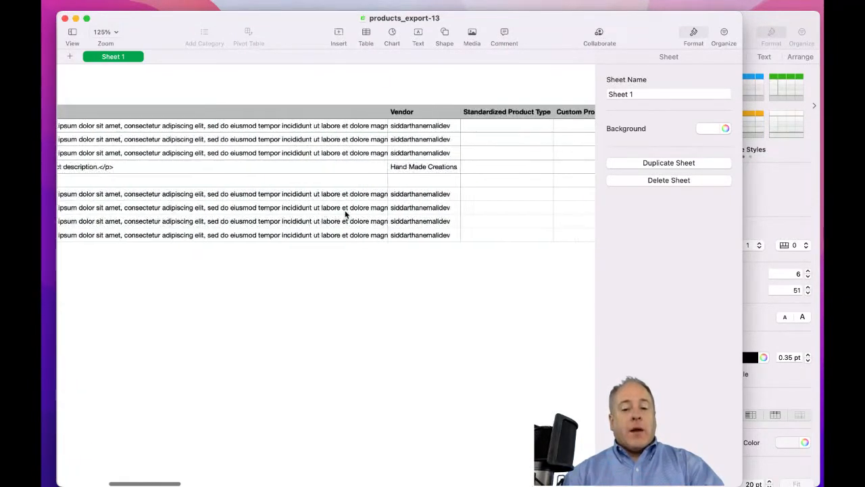
pyautogui.hscroll(15, 345, 215)
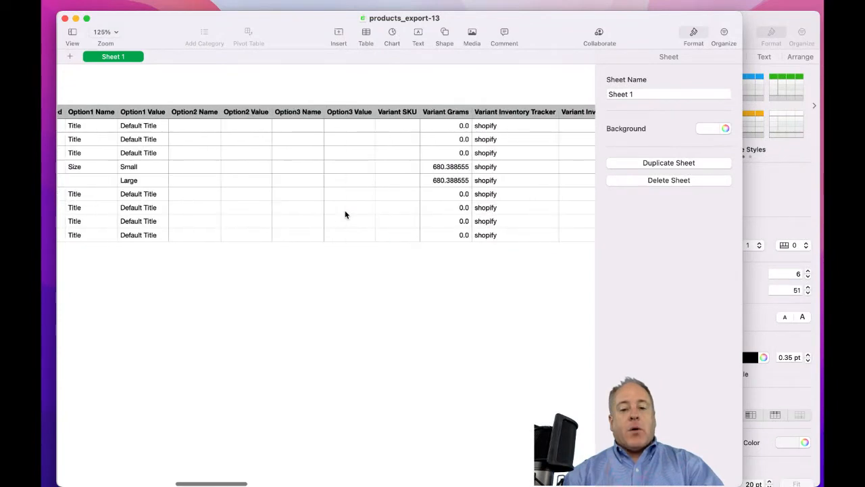
pyautogui.hscroll(15, 463, 219)
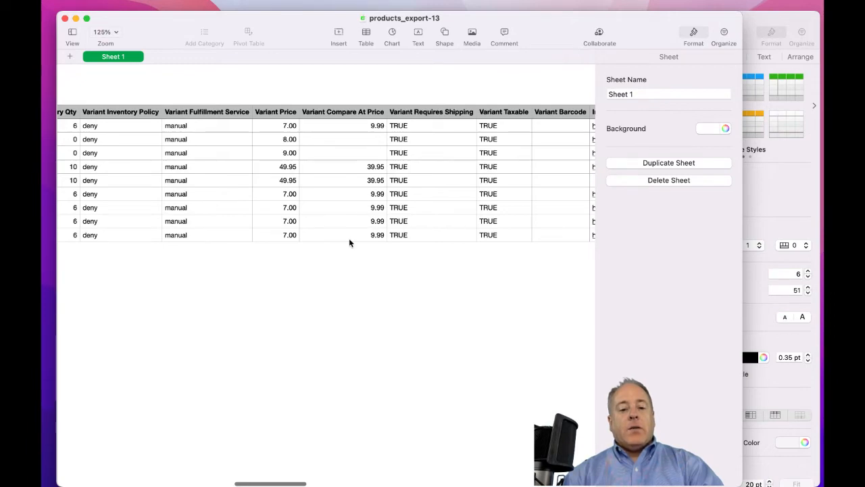
pyautogui.hscroll(-20, 361, 212)
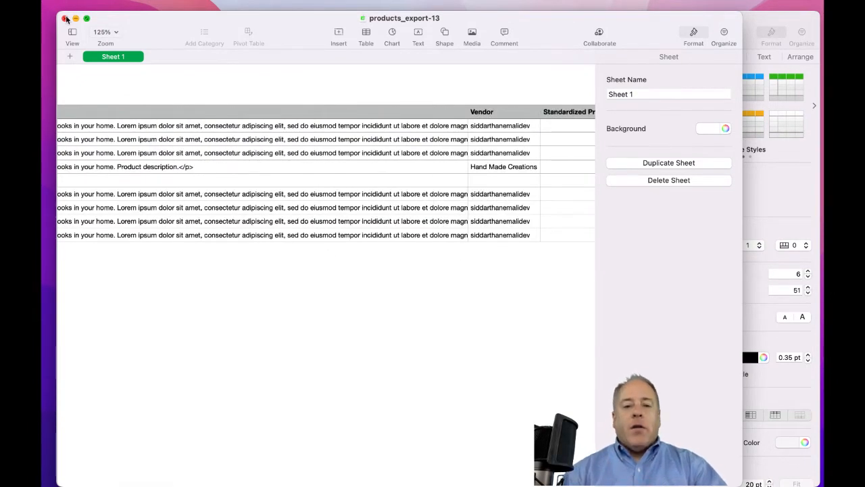
# Step: Close the products_export-13 spreadsheet and close product_template-2, deleting it instead of saving it
pyautogui.click(64, 18)
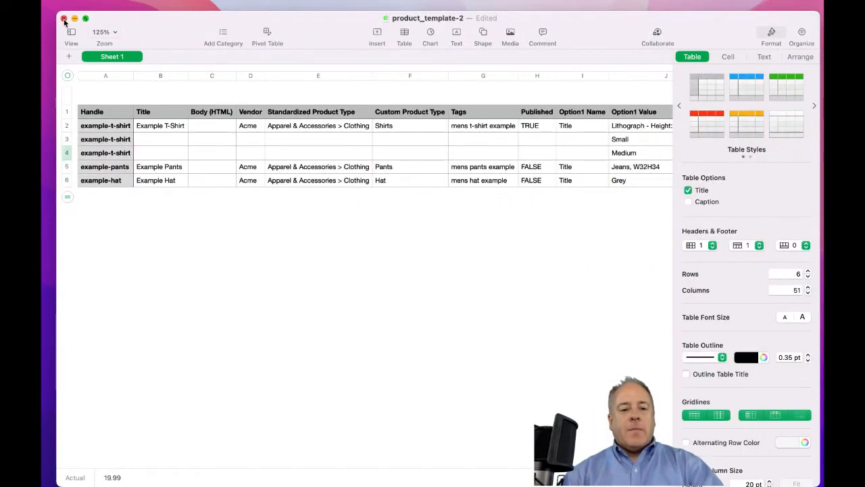
pyautogui.click(65, 19)
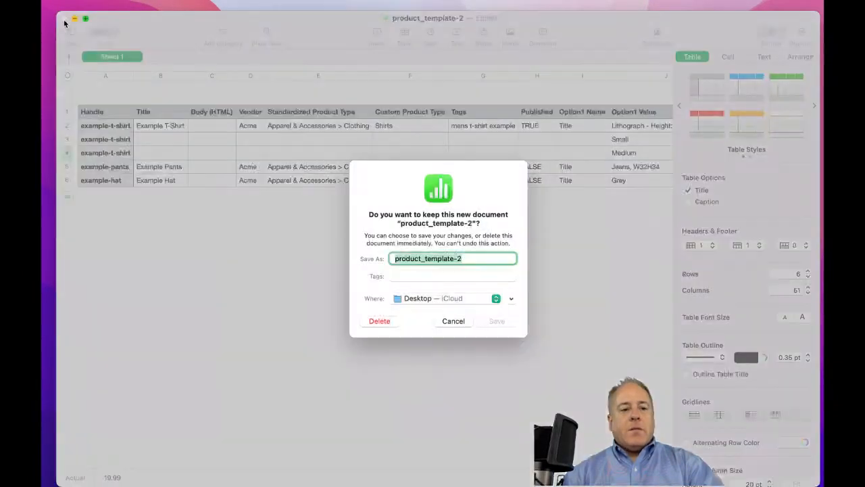
pyautogui.click(386, 321)
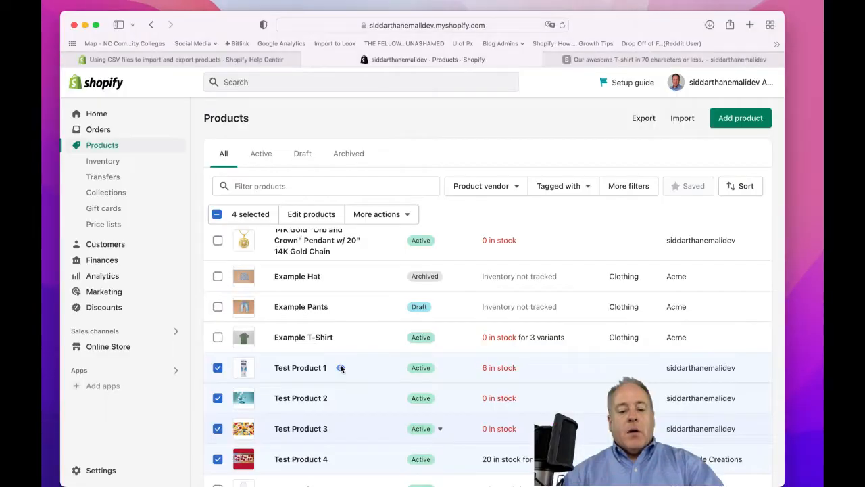
# Step: In Shopify, upload products_export-13.csv from the Desktop for product import, overwriting current products that have the same handle
pyautogui.scroll(-2, 340, 367)
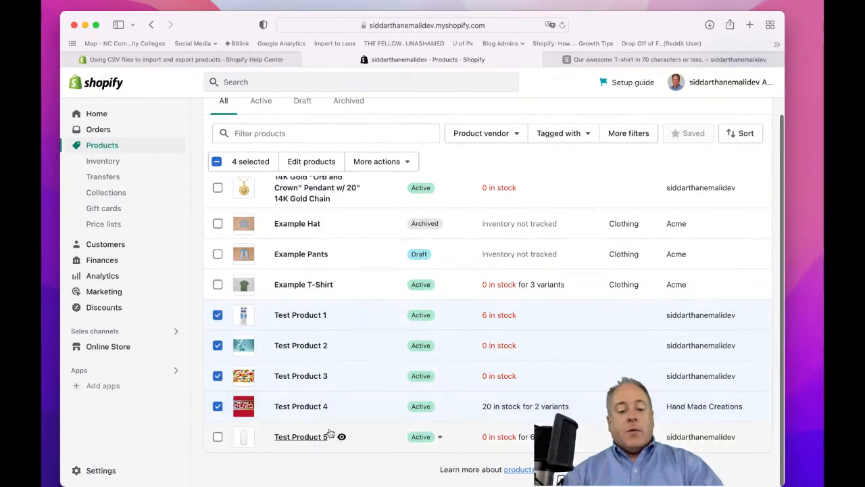
pyautogui.scroll(2, 483, 405)
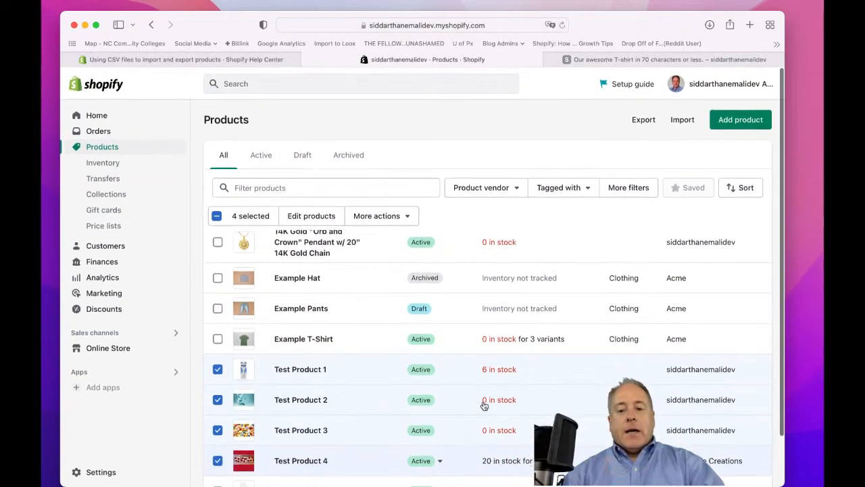
pyautogui.click(679, 120)
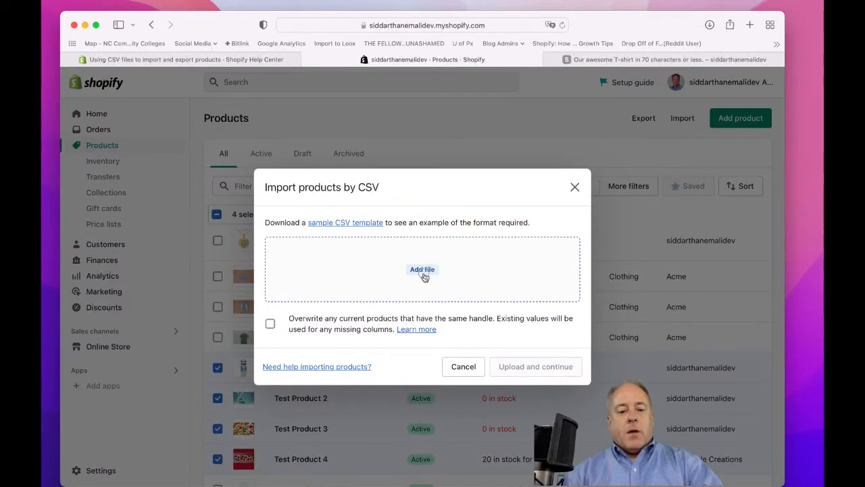
pyautogui.click(423, 270)
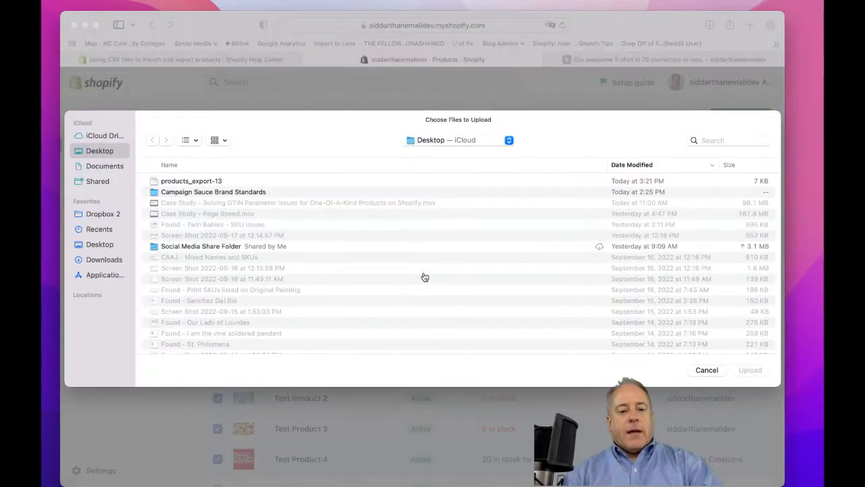
pyautogui.click(183, 181)
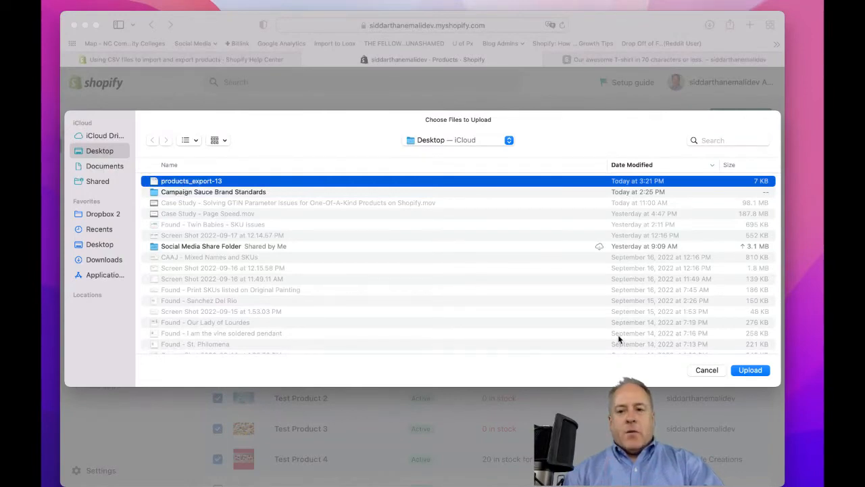
pyautogui.click(751, 370)
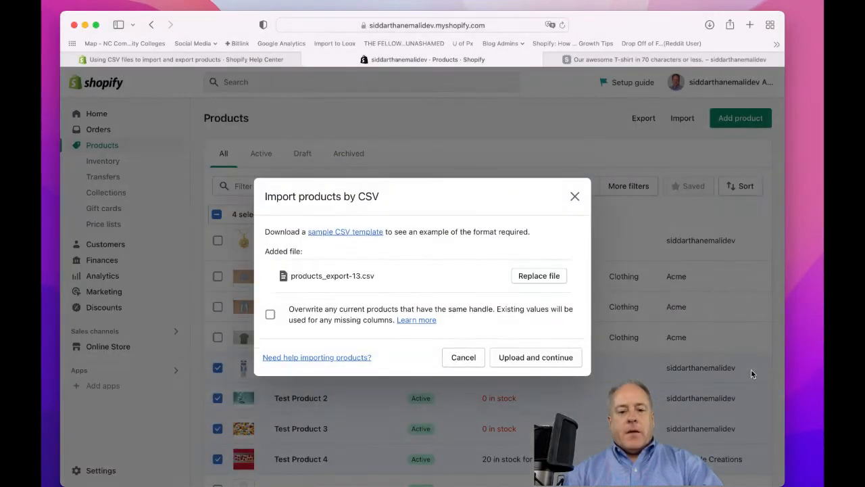
pyautogui.click(270, 315)
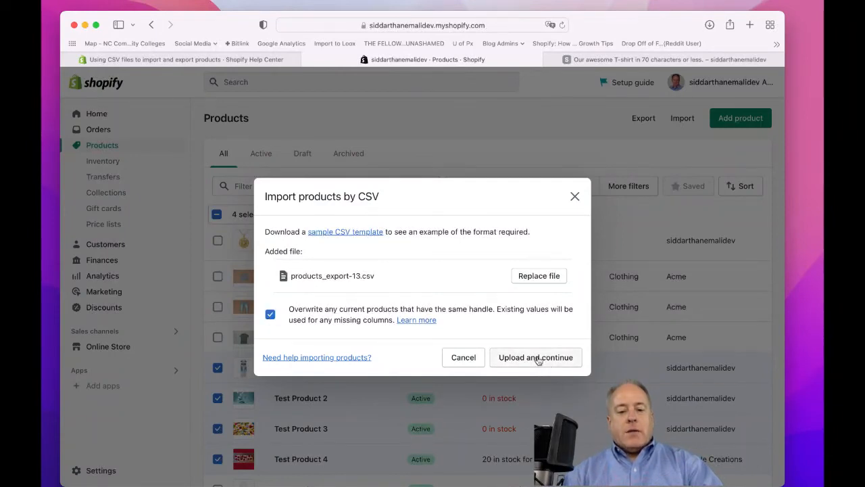
pyautogui.click(537, 357)
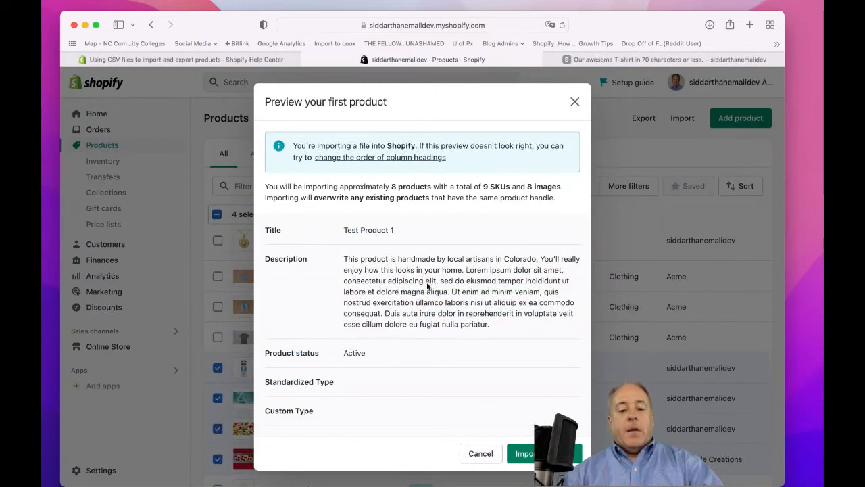
# Step: Check the Test Product 1 description and details in the import preview, and import the products
pyautogui.moveTo(346, 258); pyautogui.dragTo(465, 267)
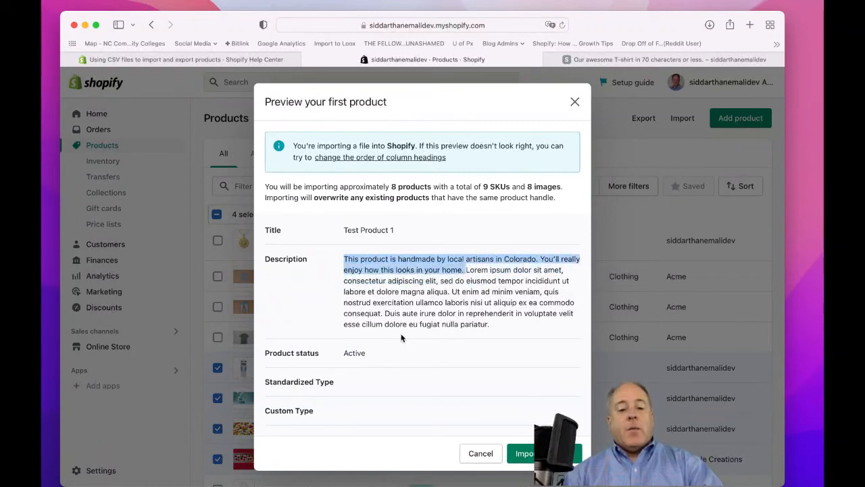
pyautogui.scroll(-2, 402, 337)
pyautogui.scroll(3, 402, 337)
pyautogui.click(524, 452)
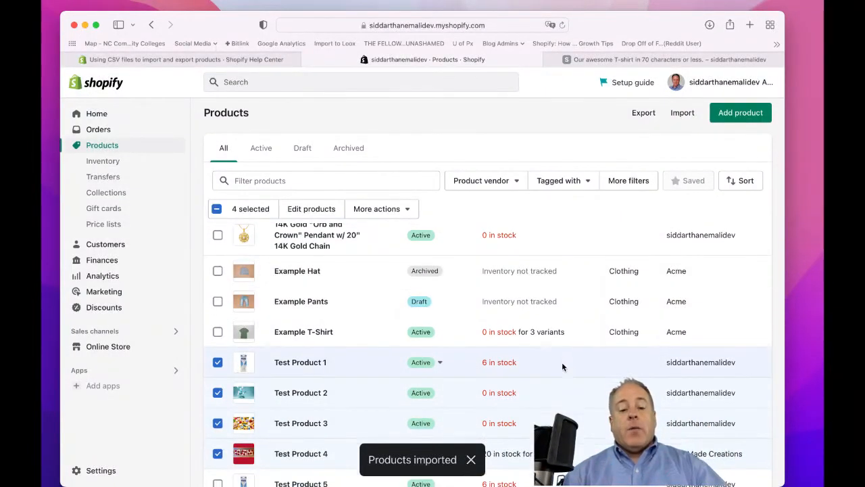
# Step: Check the Shopify product list for the imported products Test Product 5 through Test Product 8
pyautogui.scroll(-3, 561, 362)
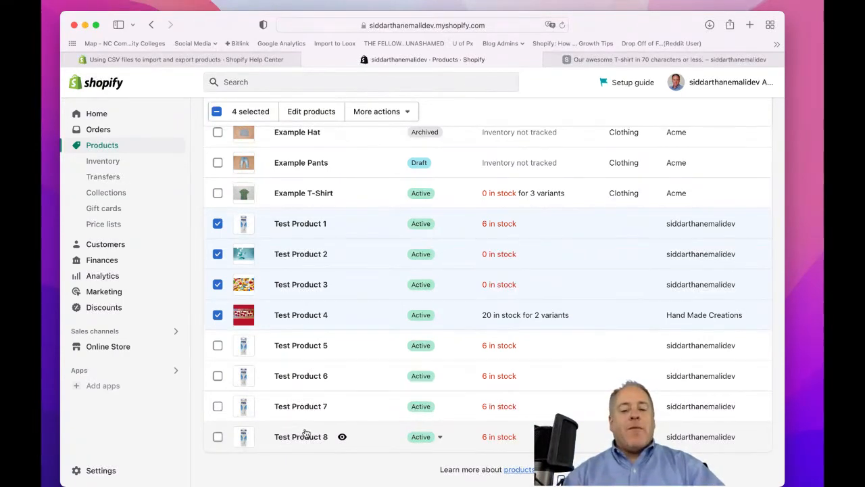
pyautogui.scroll(3, 374, 203)
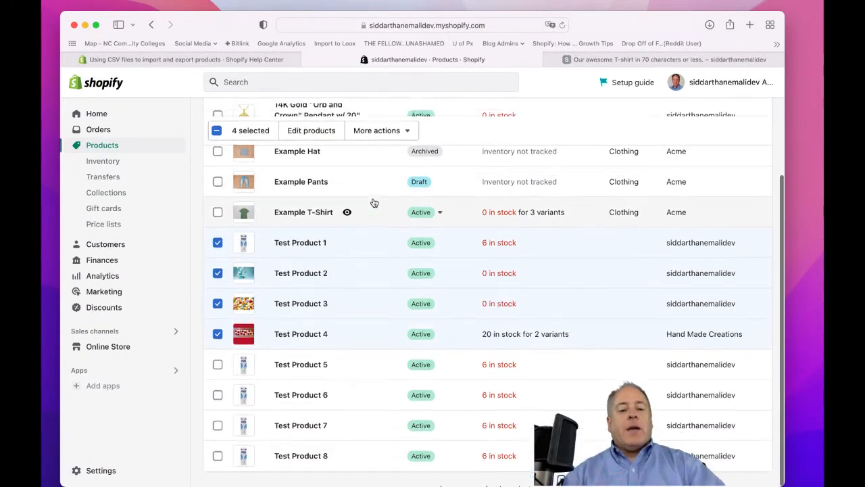
pyautogui.scroll(2, 374, 203)
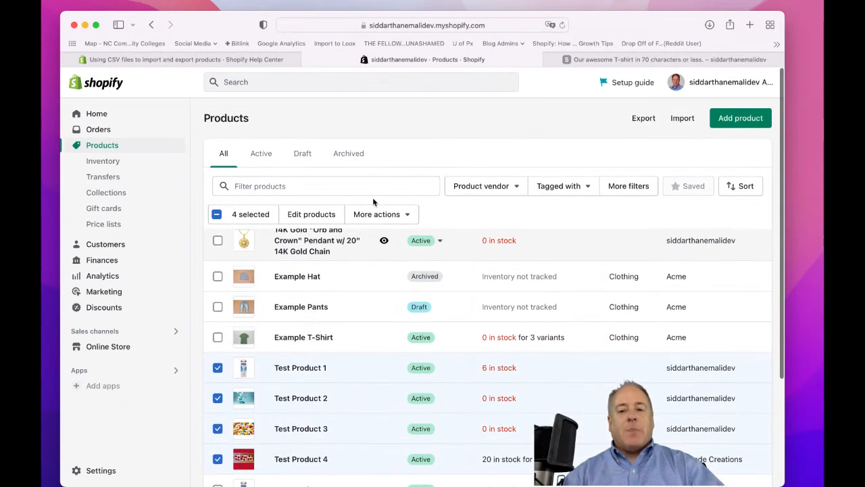